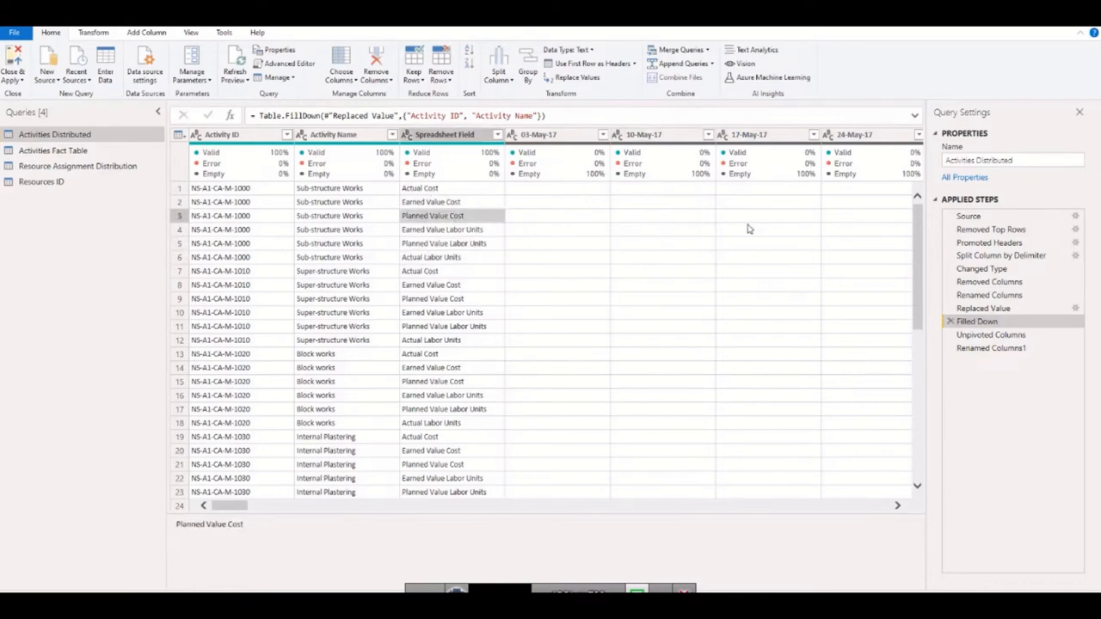
# Step: In the final applied step of Activities Distributed, rename the Value column as DisUnit
pyautogui.click(1017, 348)
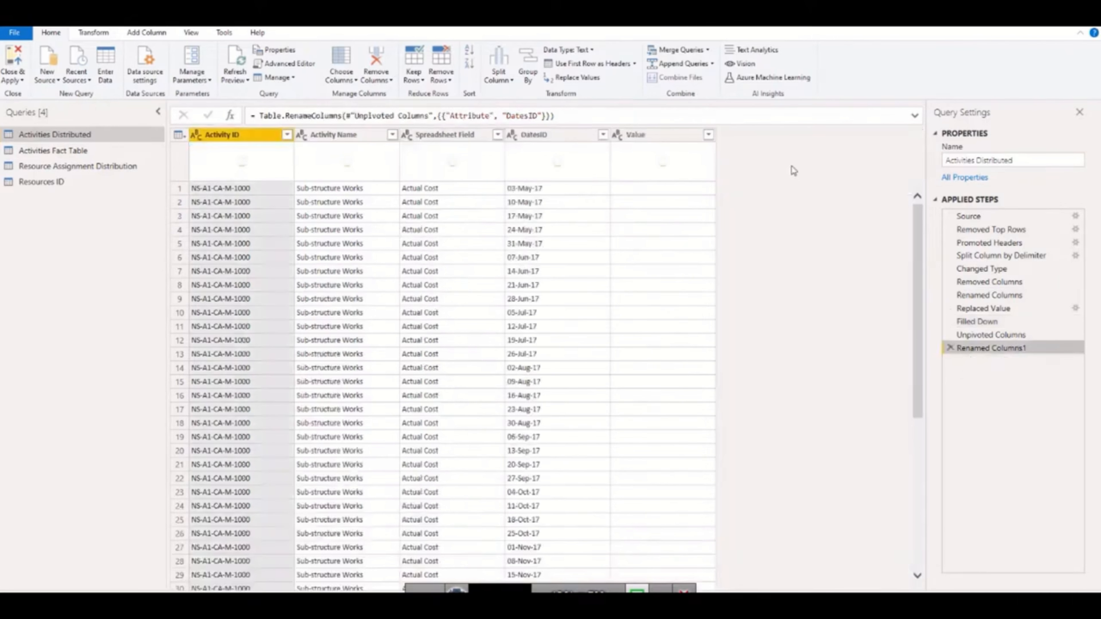
pyautogui.doubleClick(653, 137)
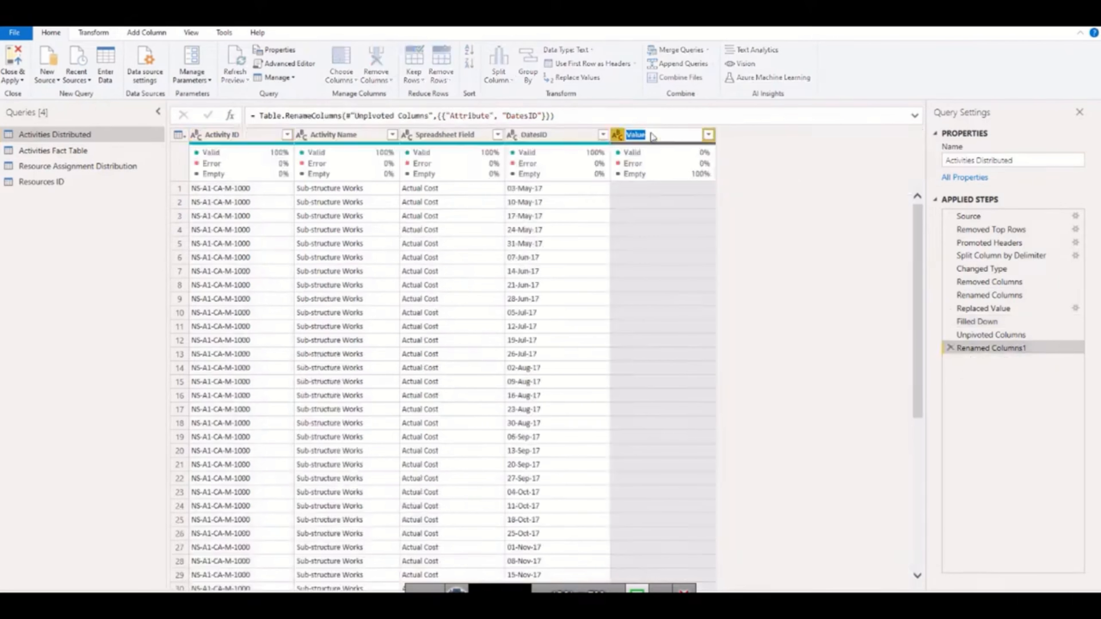
pyautogui.write('DisUnit')
pyautogui.press('Return')
pyautogui.press('Return')
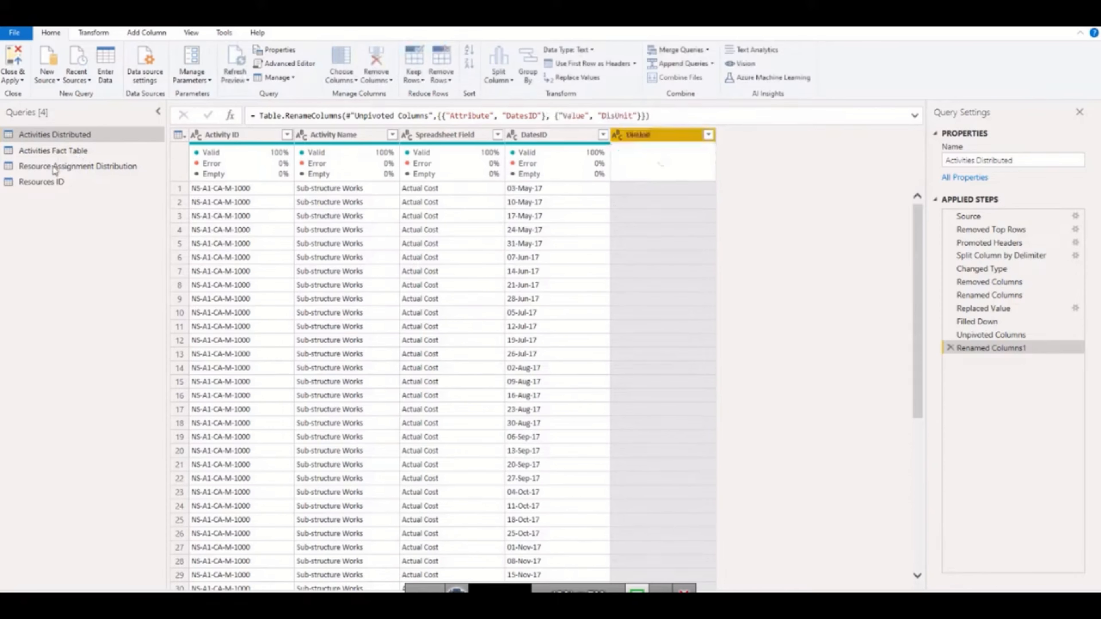
# Step: In the Resource Assignment Distribution query, remove the top 1 row and promote the first remaining row to headers
pyautogui.click(54, 167)
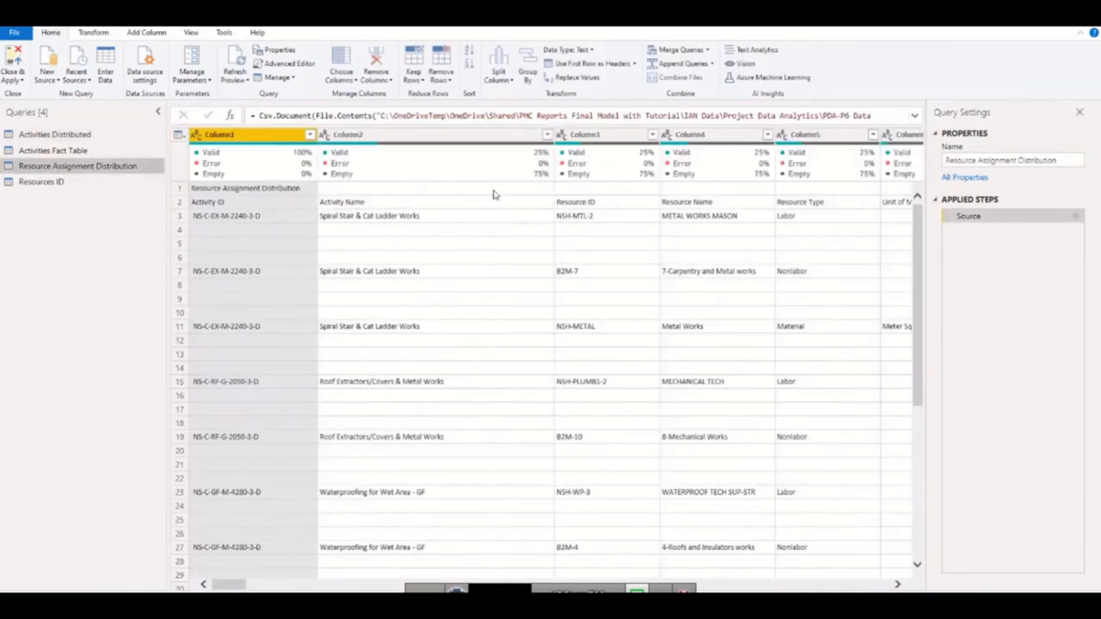
pyautogui.moveTo(493, 167)
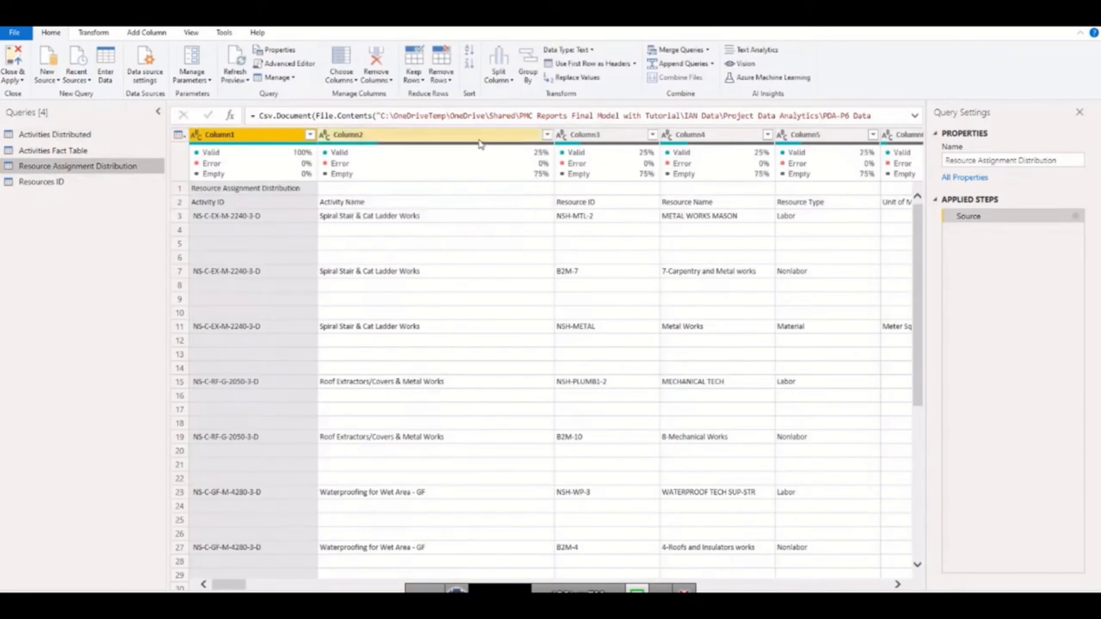
pyautogui.click(442, 82)
pyautogui.click(466, 108)
pyautogui.write('1')
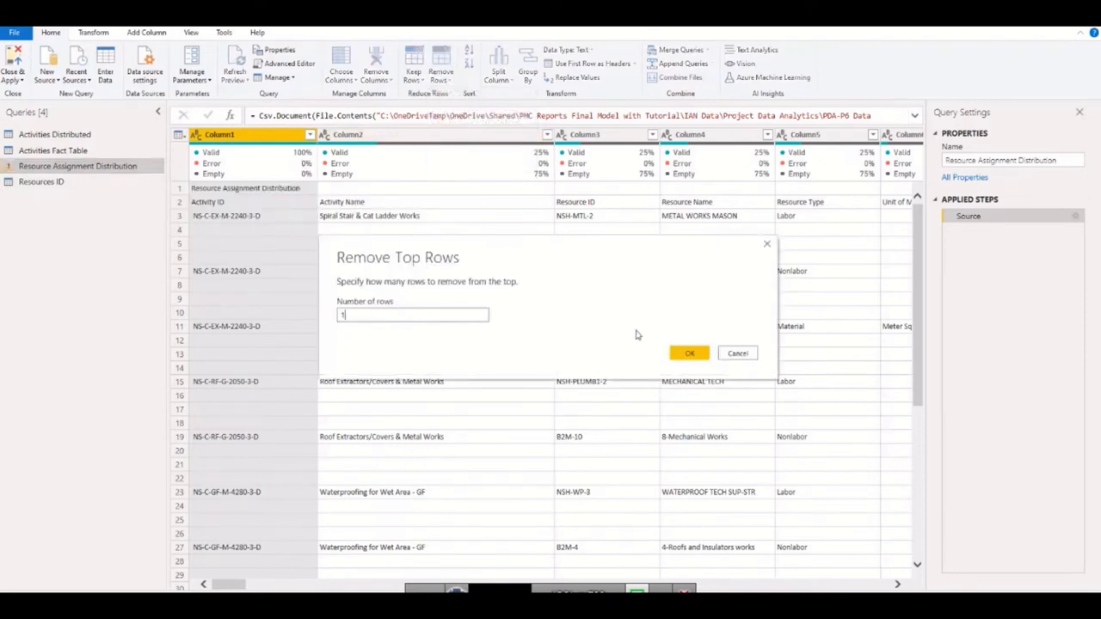
pyautogui.click(690, 353)
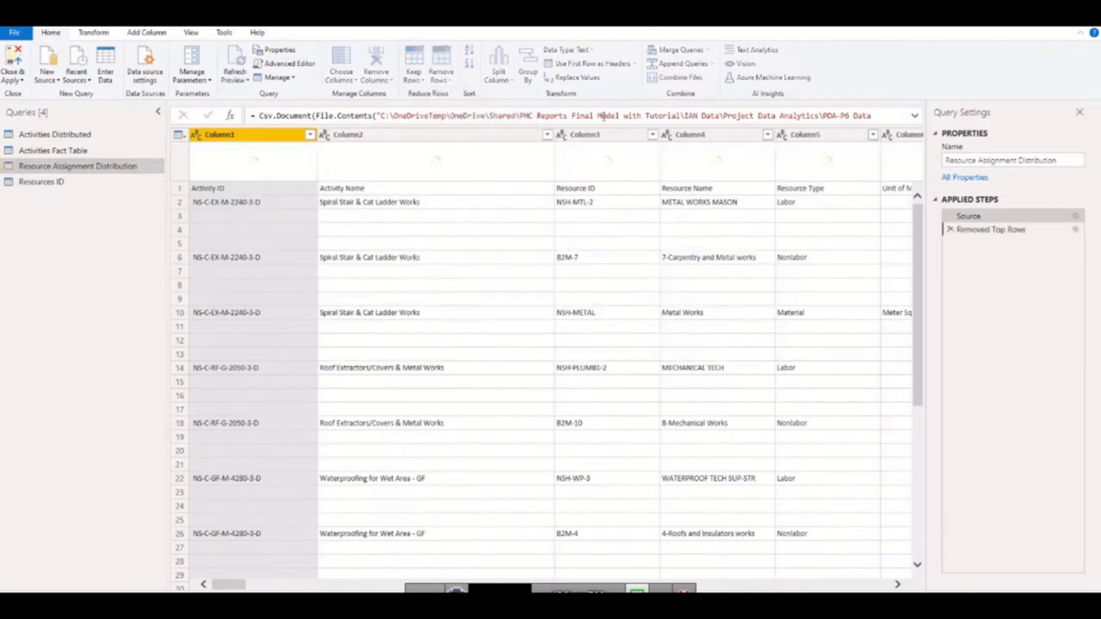
pyautogui.click(600, 65)
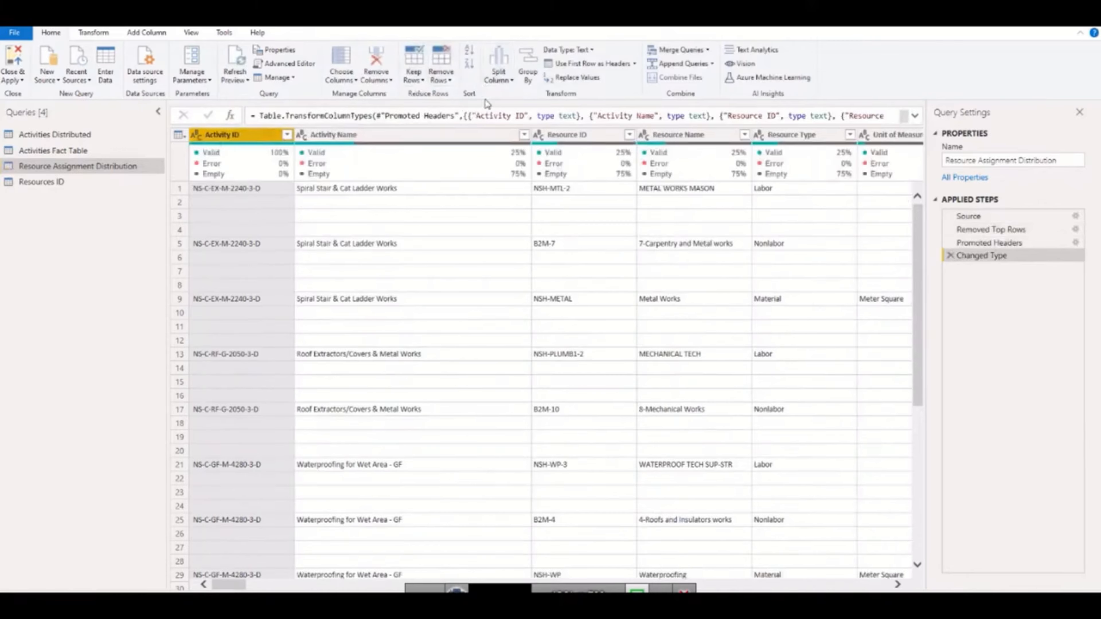
# Step: Split the Activity ID column by the space delimiter at its left-most occurrence
pyautogui.click(509, 82)
pyautogui.click(522, 96)
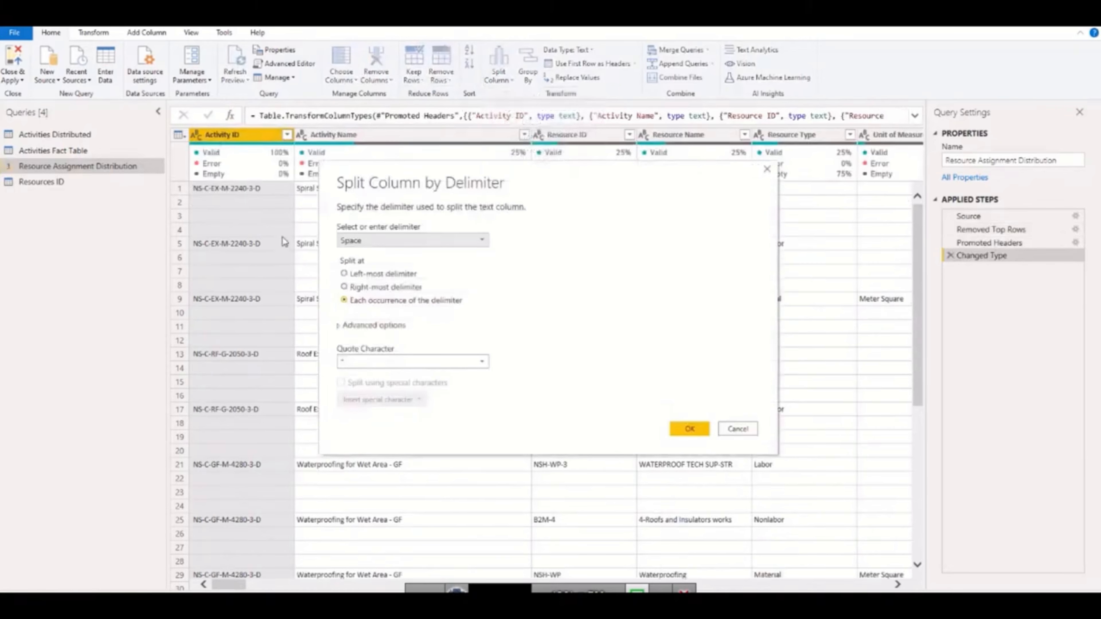
pyautogui.click(357, 274)
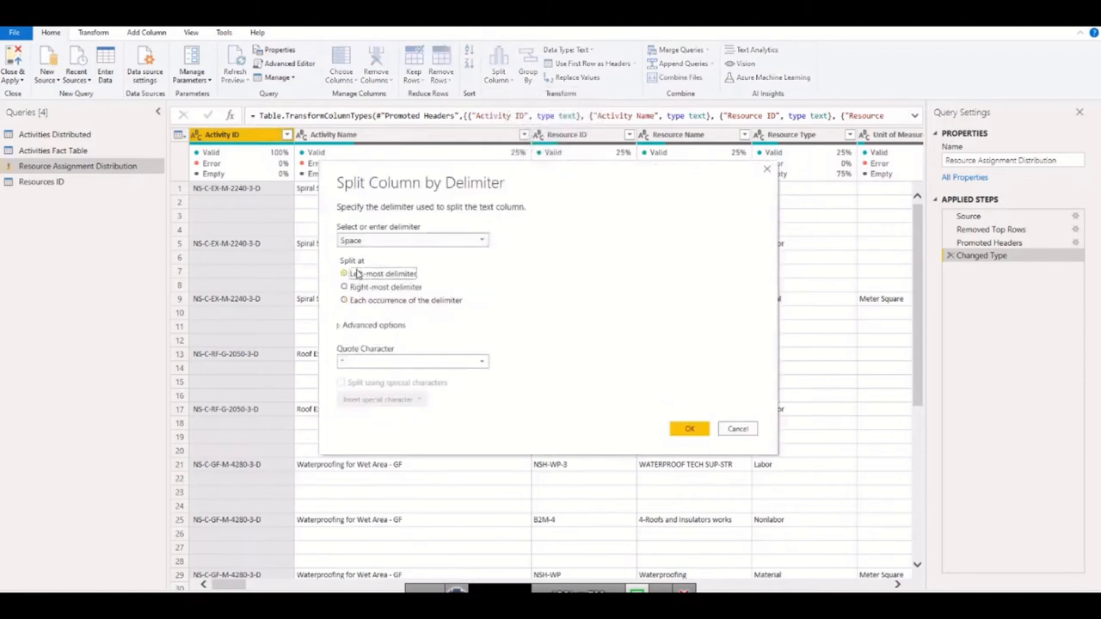
pyautogui.click(690, 429)
# Step: Remove the Activity ID.1 column and rename Activity ID.2 as Activity ID
pyautogui.rightClick(218, 137)
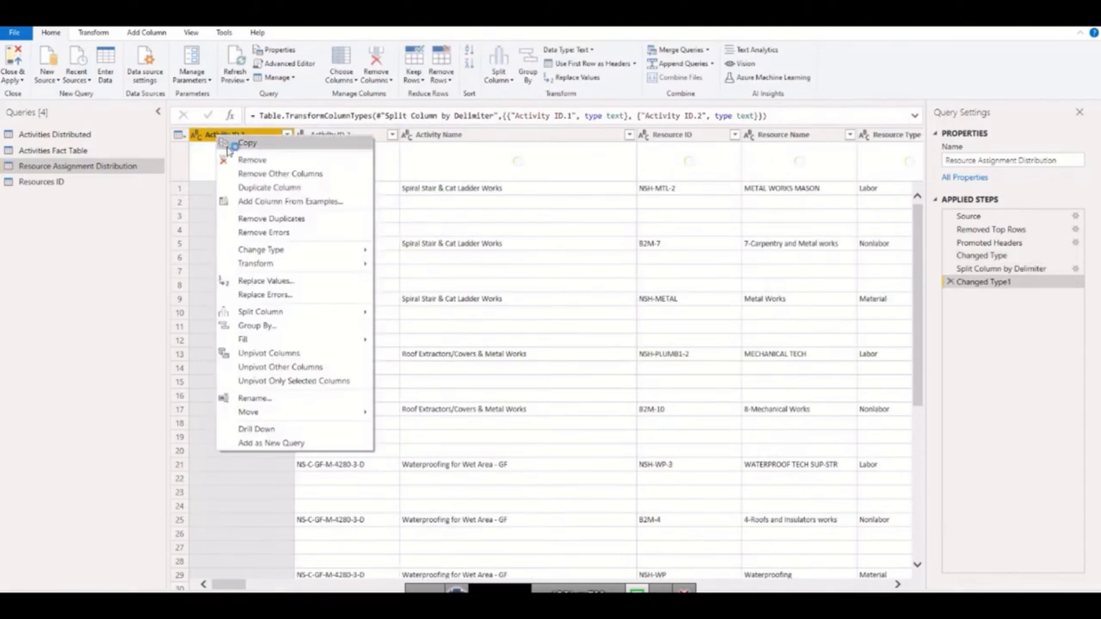
pyautogui.click(252, 160)
pyautogui.doubleClick(261, 134)
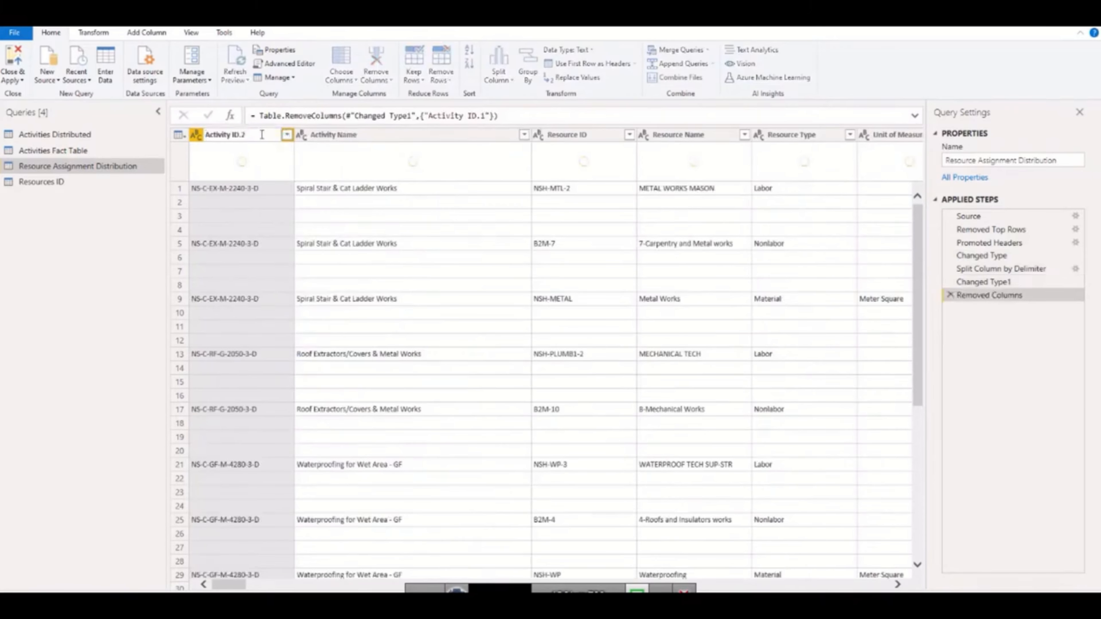
pyautogui.press('BackSpace')
pyautogui.press('BackSpace')
pyautogui.press('Return')
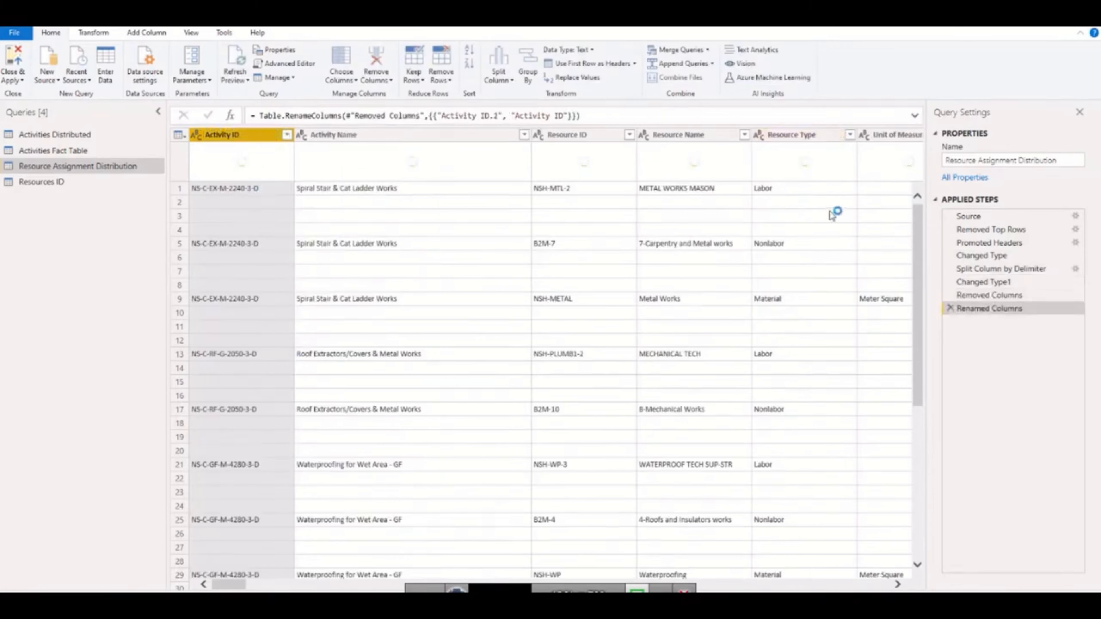
# Step: Replace empty values with null in all columns from Activity ID through Unit of Measure
pyautogui.click(898, 585)
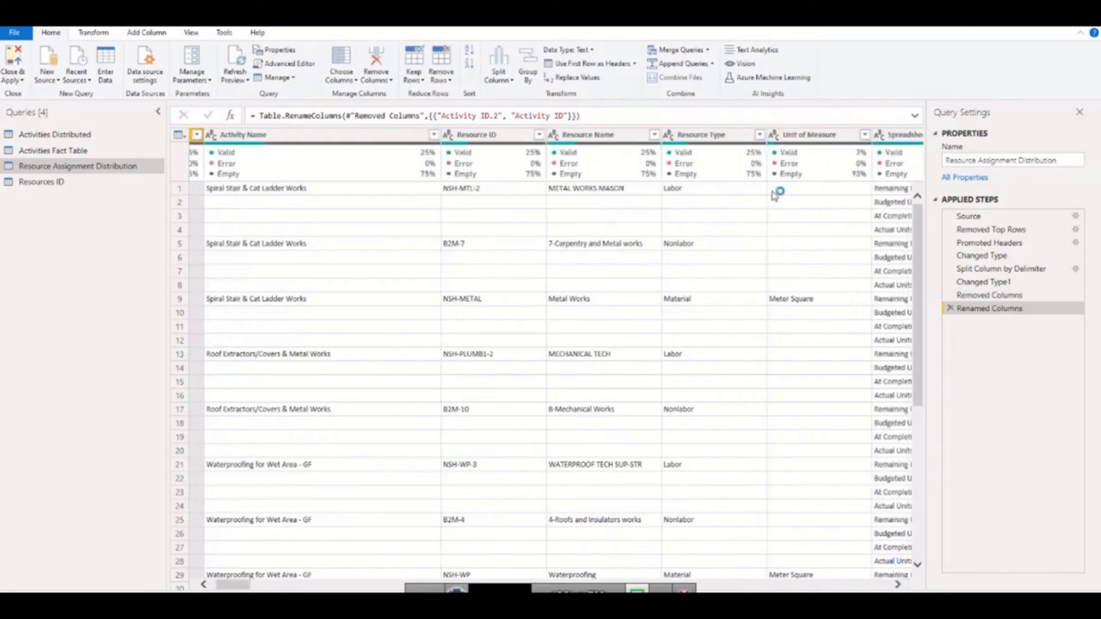
pyautogui.keyDown('shift'); pyautogui.click(810, 135); pyautogui.keyUp('shift')
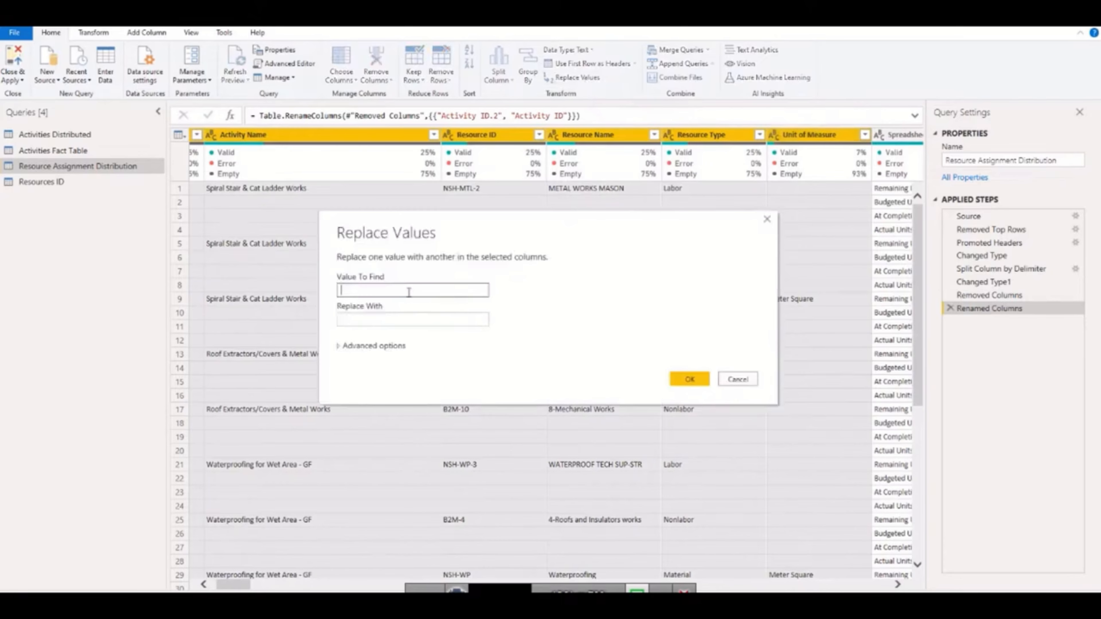
pyautogui.click(374, 320)
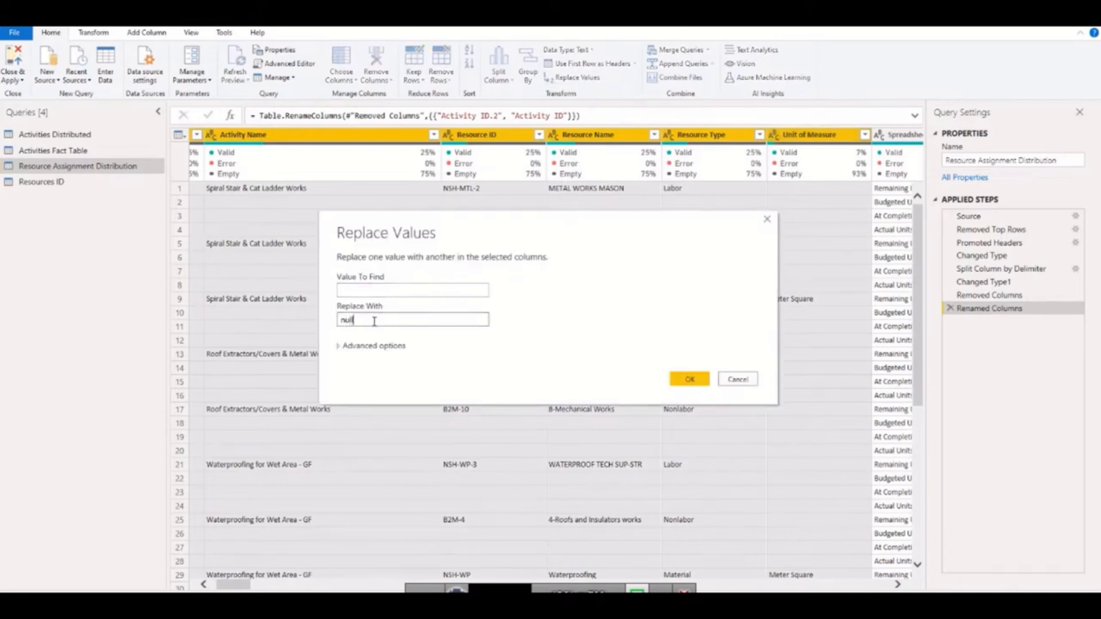
pyautogui.click(690, 379)
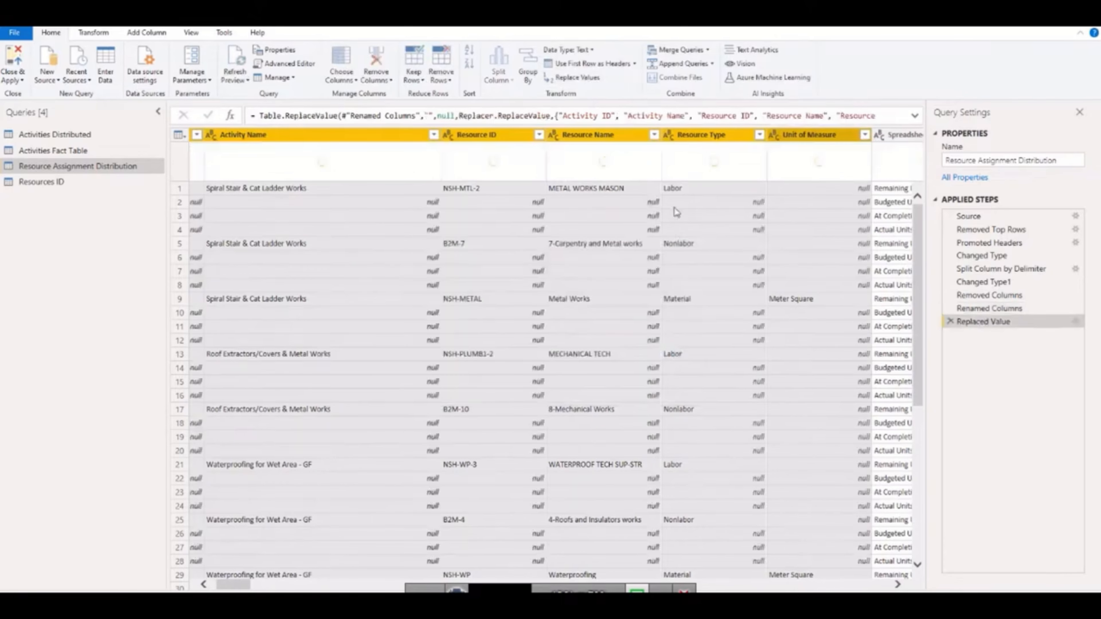
# Step: Fill down the selected columns from Activity ID through Unit of Measure
pyautogui.rightClick(303, 136)
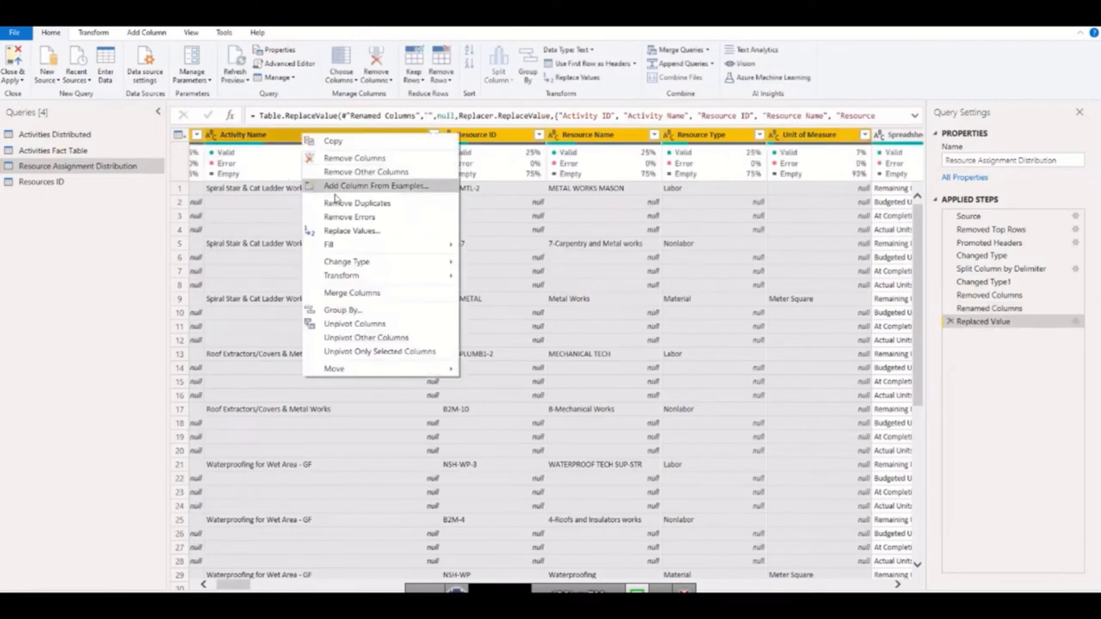
pyautogui.moveTo(424, 246)
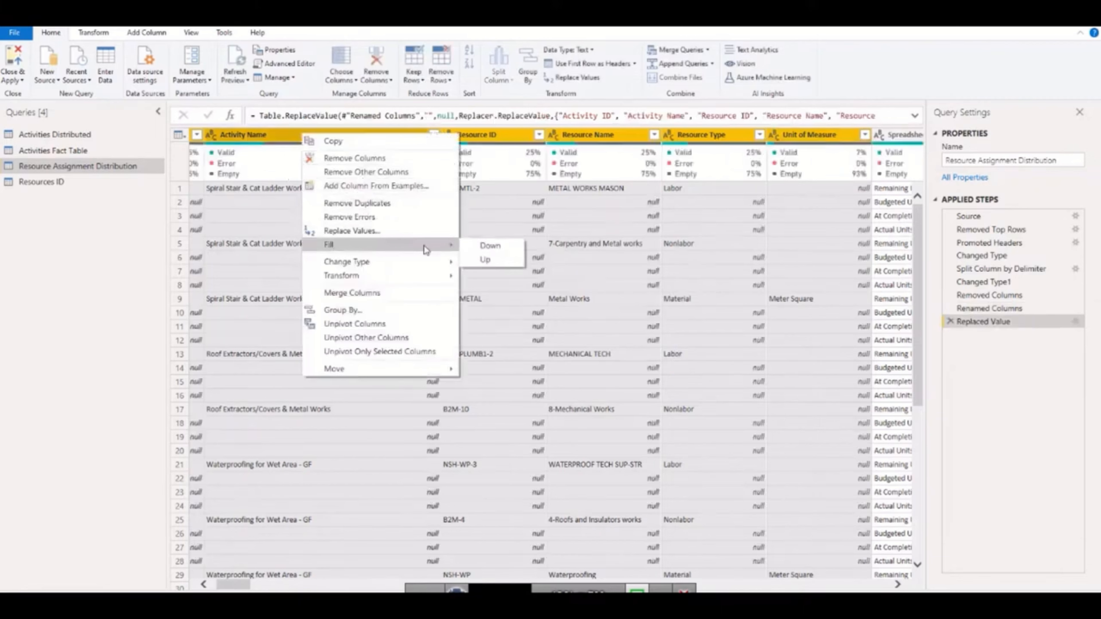
pyautogui.click(495, 246)
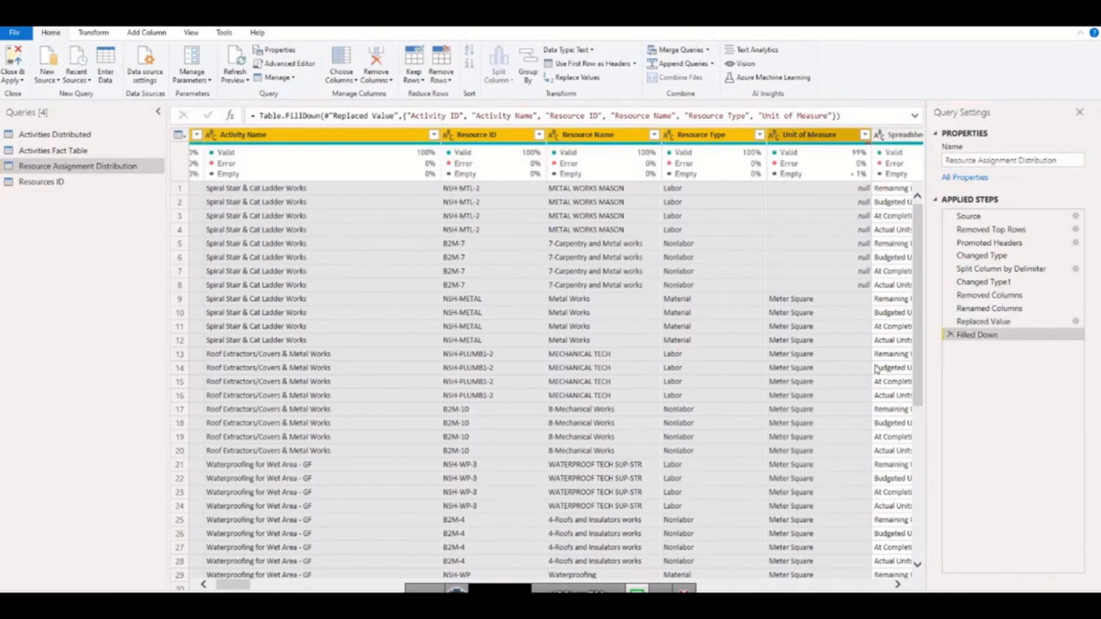
# Step: Unpivot all date columns from 03-May-17 through 04-Sep-19
pyautogui.hscroll(3, 646, 337)
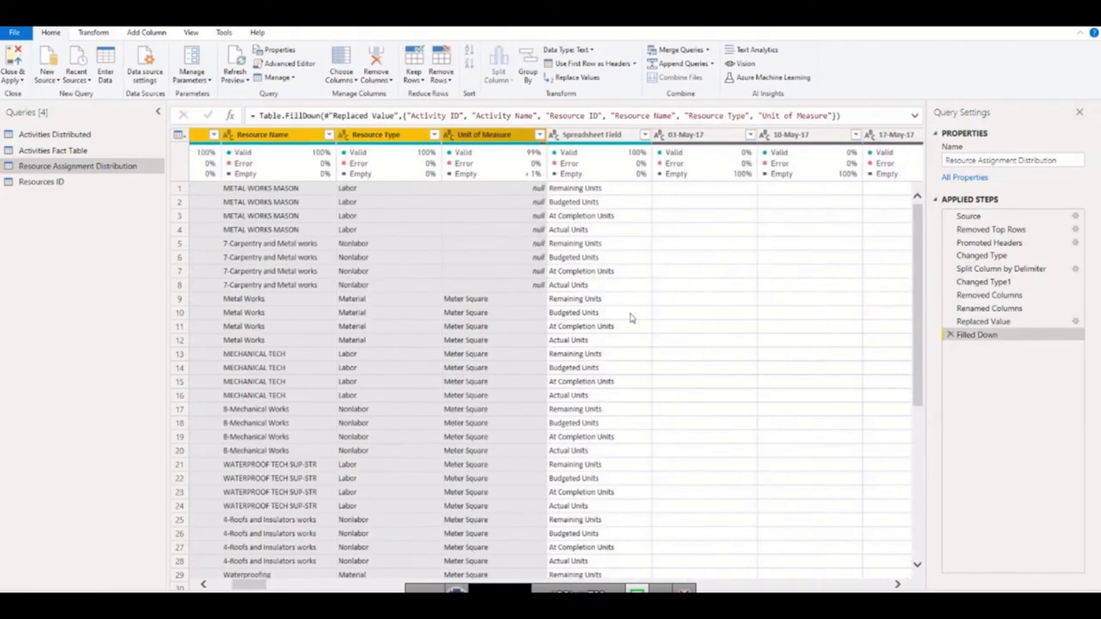
pyautogui.click(691, 136)
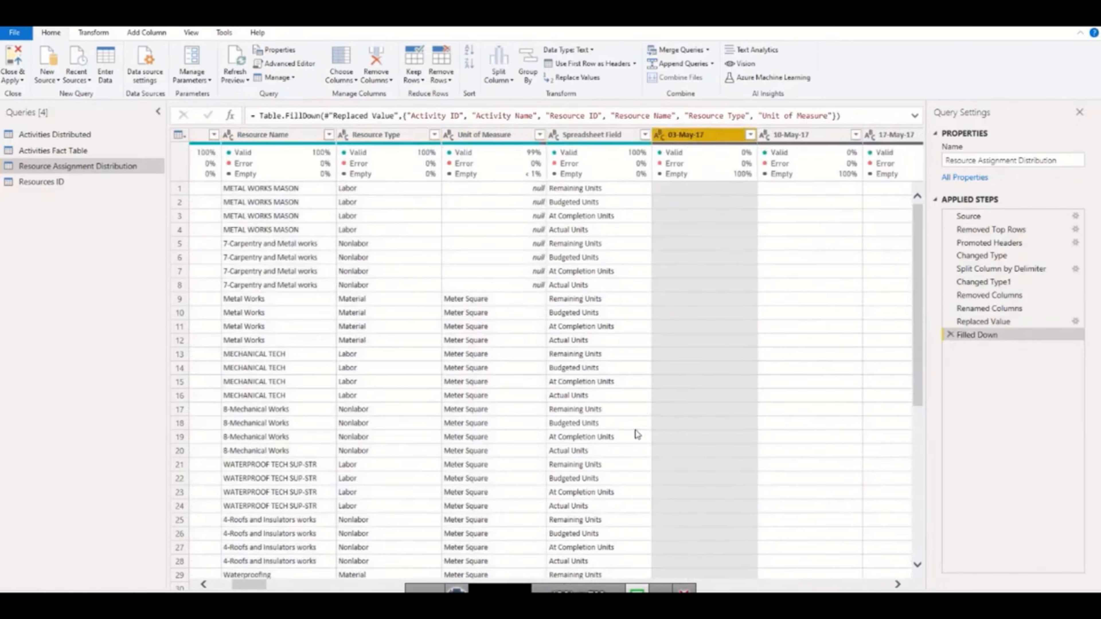
pyautogui.moveTo(258, 588); pyautogui.dragTo(872, 586)
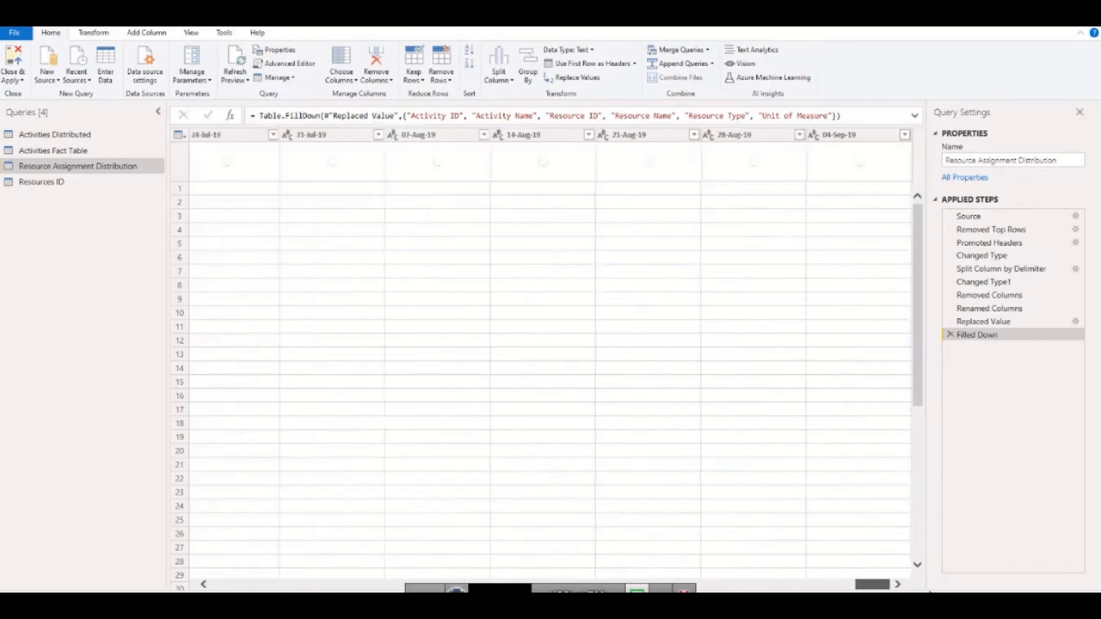
pyautogui.keyDown('shift'); pyautogui.click(848, 135); pyautogui.keyUp('shift')
pyautogui.rightClick(848, 139)
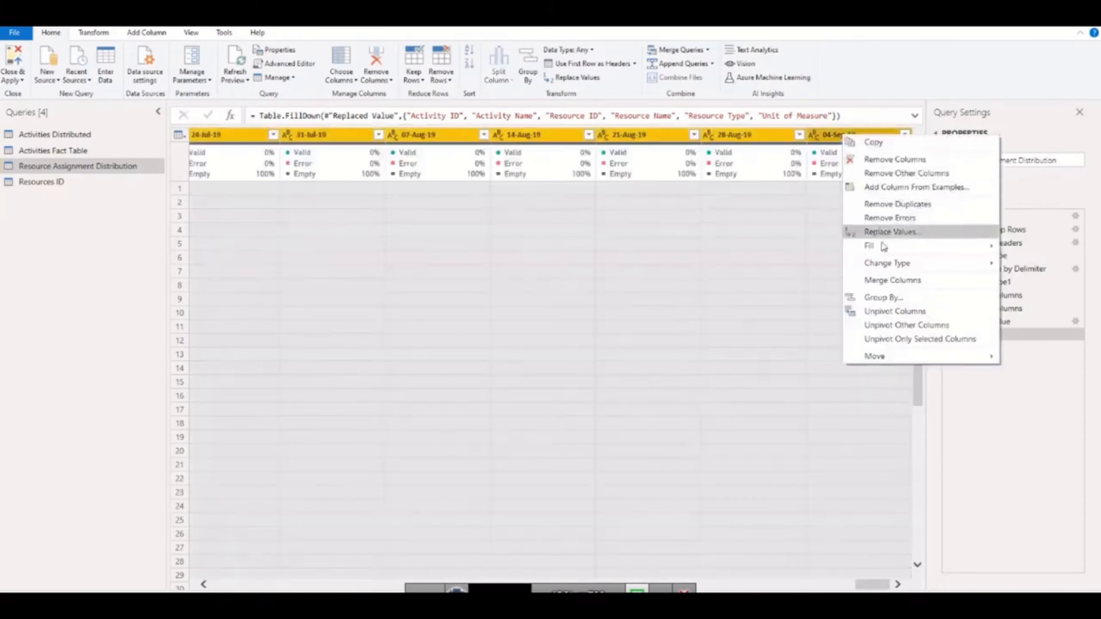
pyautogui.click(879, 313)
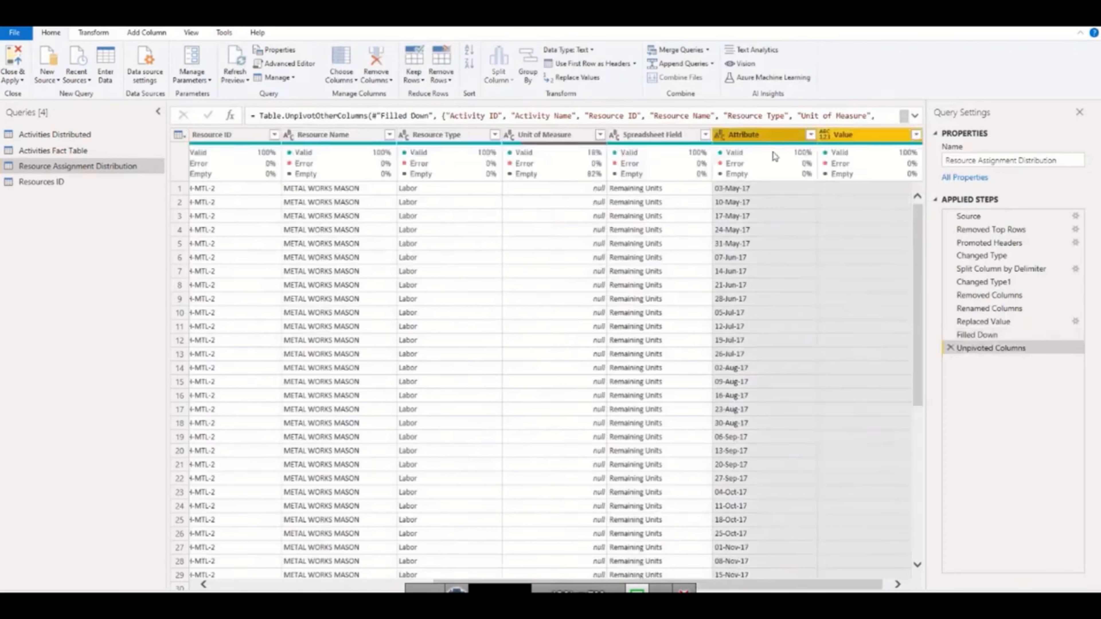
# Step: Rename the unpivoted Attribute column as DatesID and the Value column as DisUnits
pyautogui.doubleClick(770, 138)
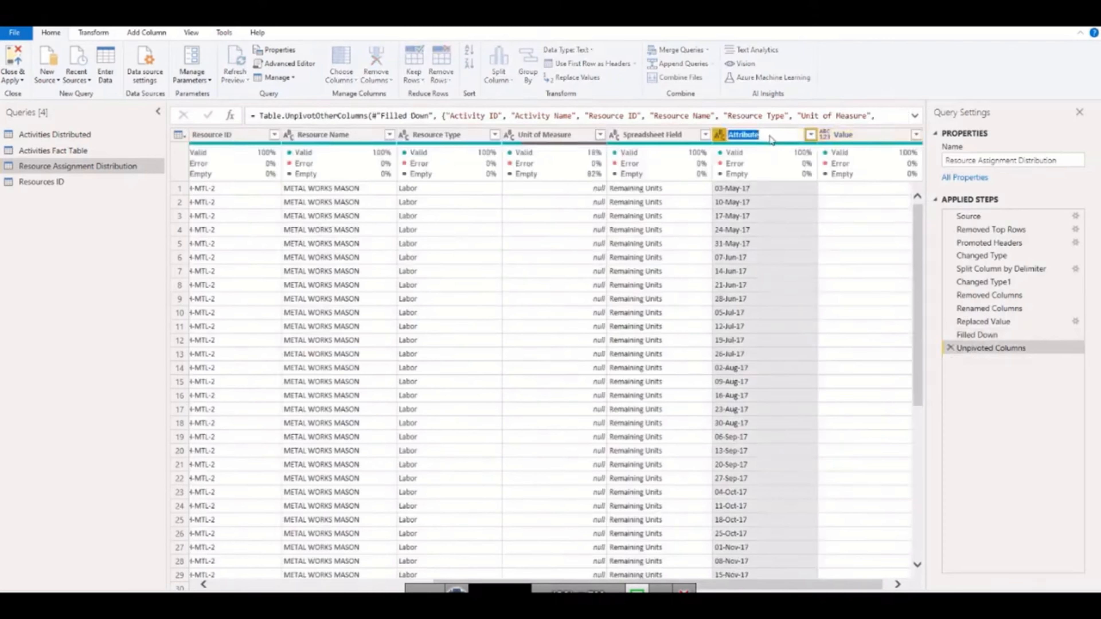
pyautogui.write('DatesID')
pyautogui.press('Return')
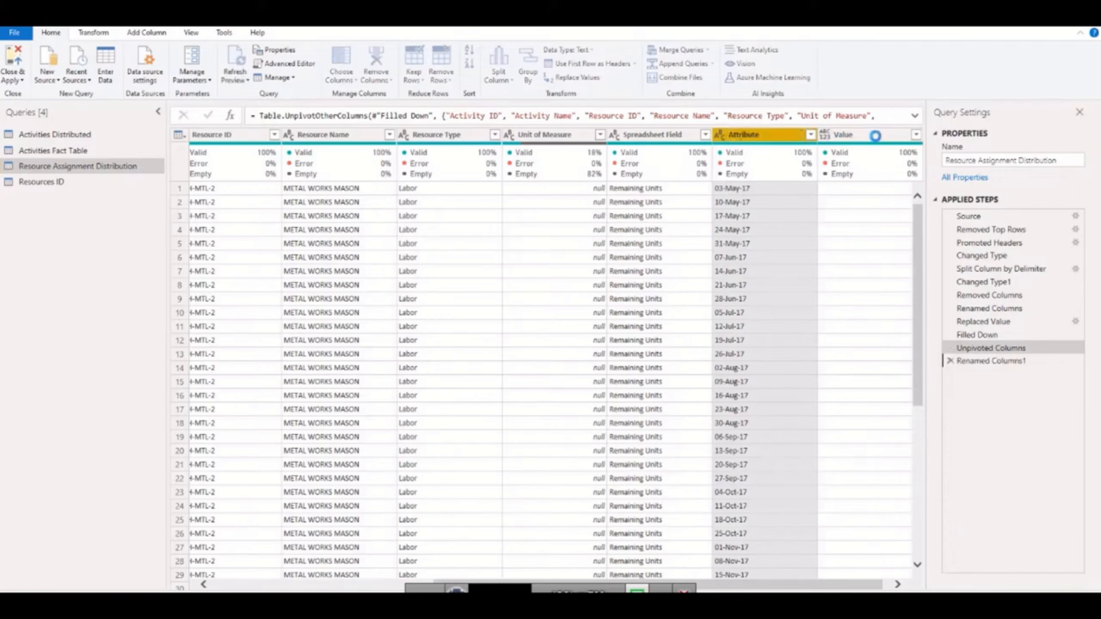
pyautogui.doubleClick(875, 136)
pyautogui.write('DisUnits')
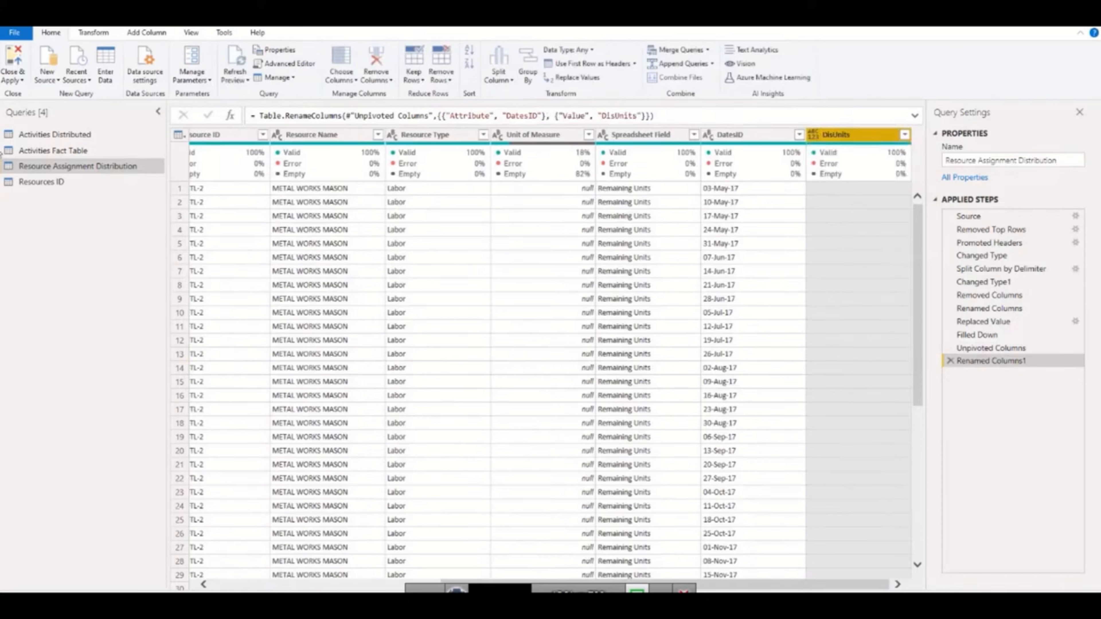
# Step: In the Activities Distributed query, set the DatesID column's data type to Date and DisUnit's to Whole Number
pyautogui.click(64, 137)
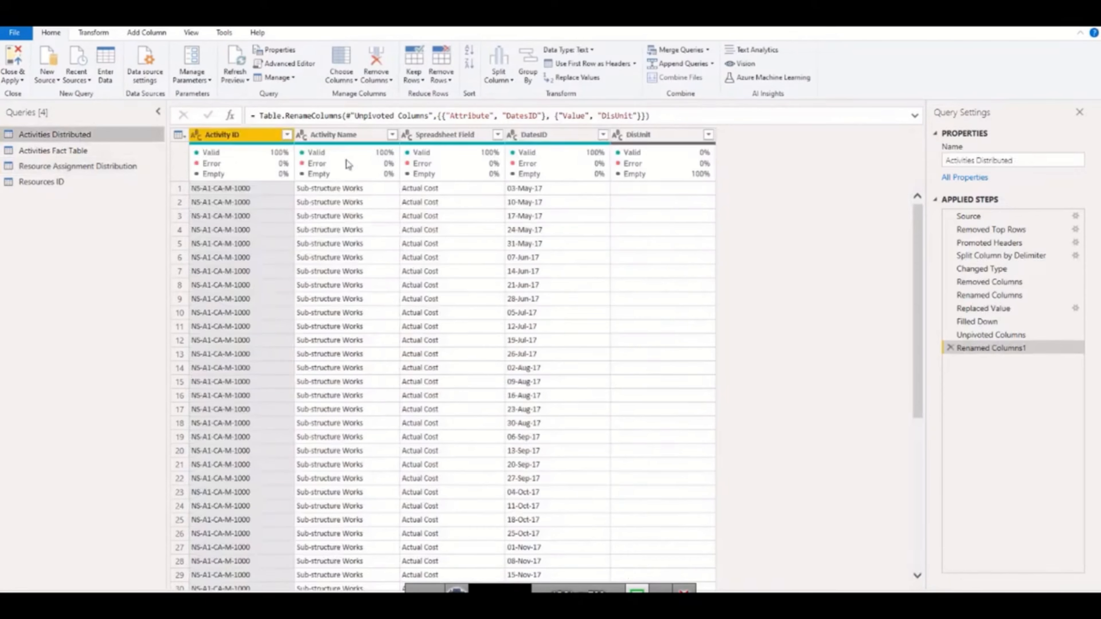
pyautogui.moveTo(240, 169)
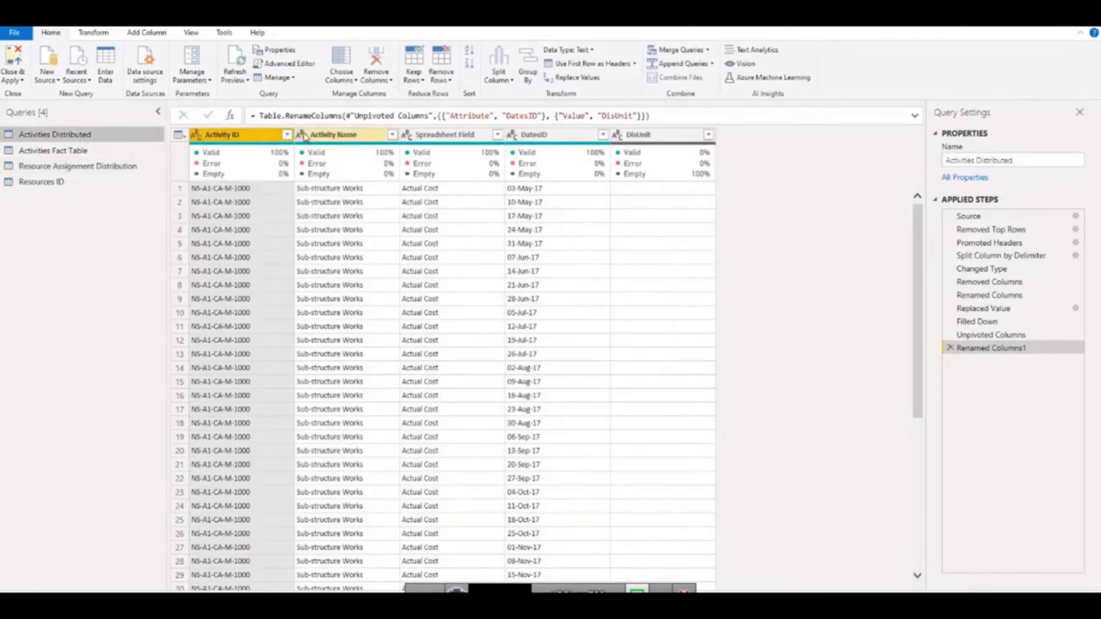
pyautogui.click(515, 159)
pyautogui.click(513, 135)
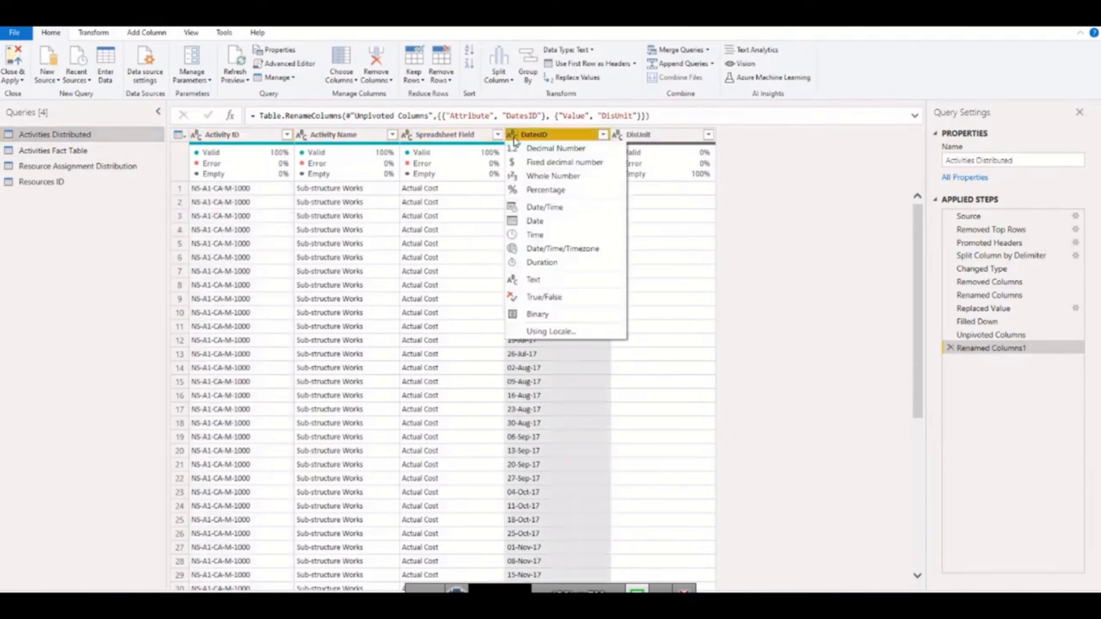
pyautogui.click(535, 221)
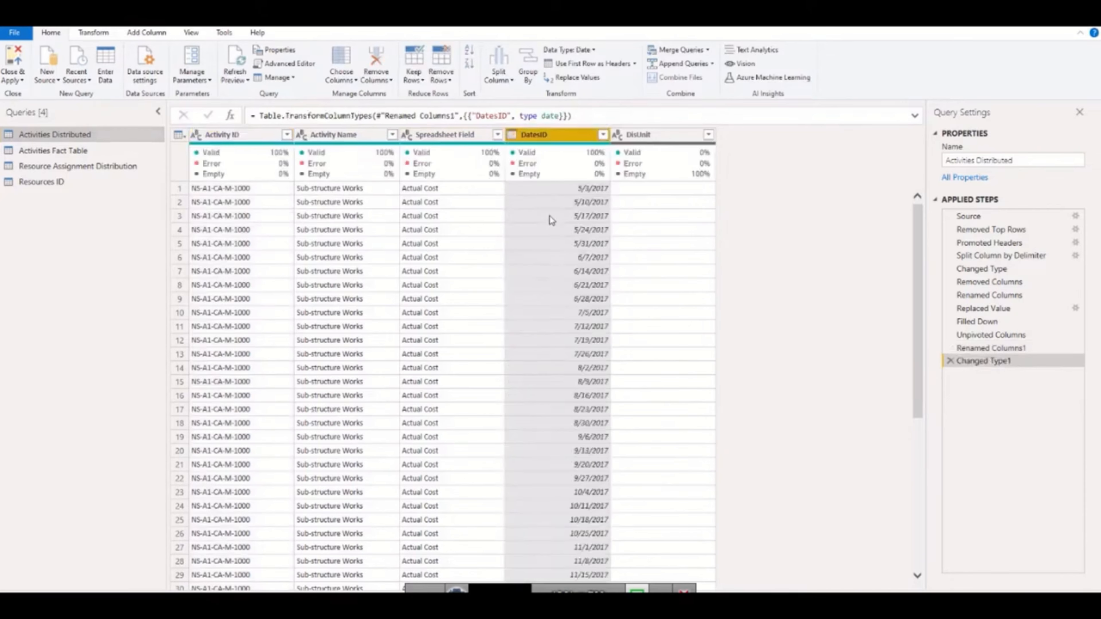
pyautogui.click(617, 135)
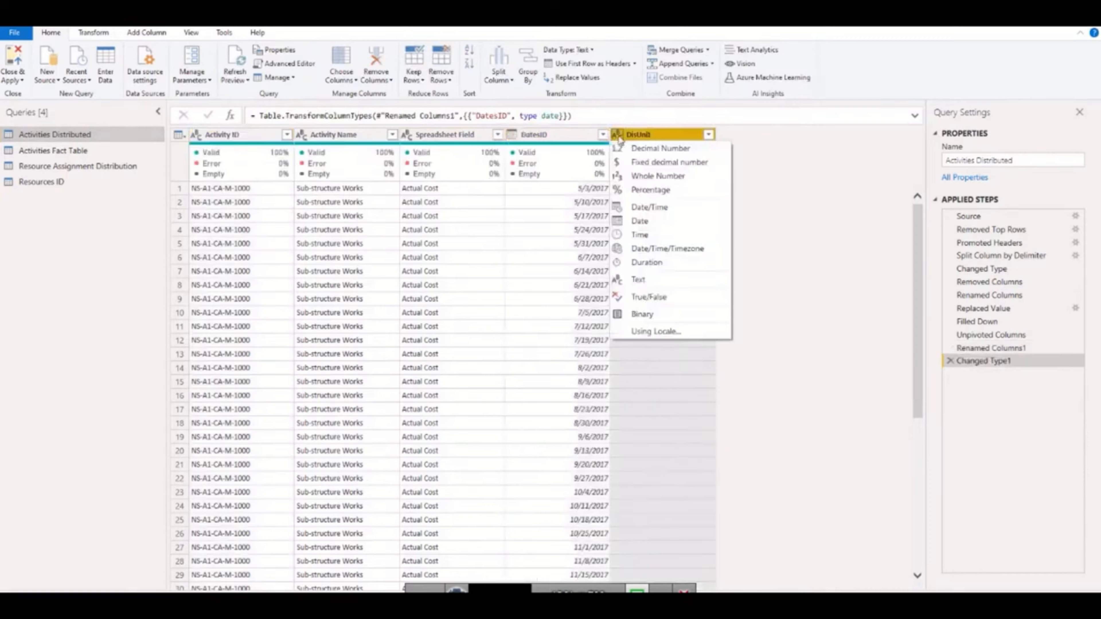
pyautogui.click(638, 176)
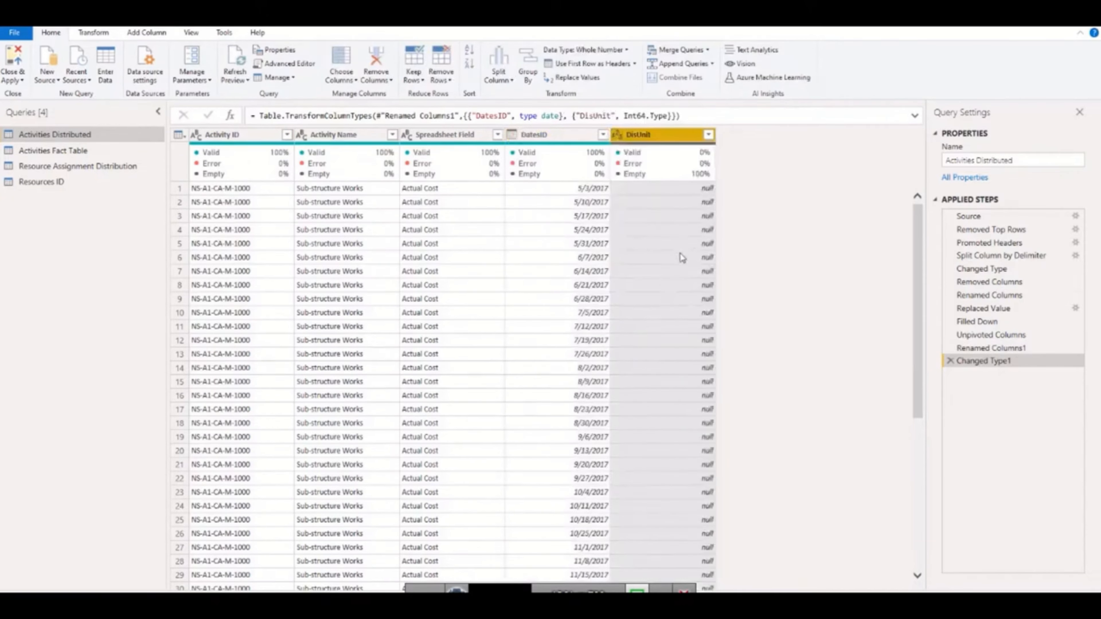
# Step: Check the filter list of the DisUnit column without applying a filter
pyautogui.click(709, 135)
pyautogui.click(685, 347)
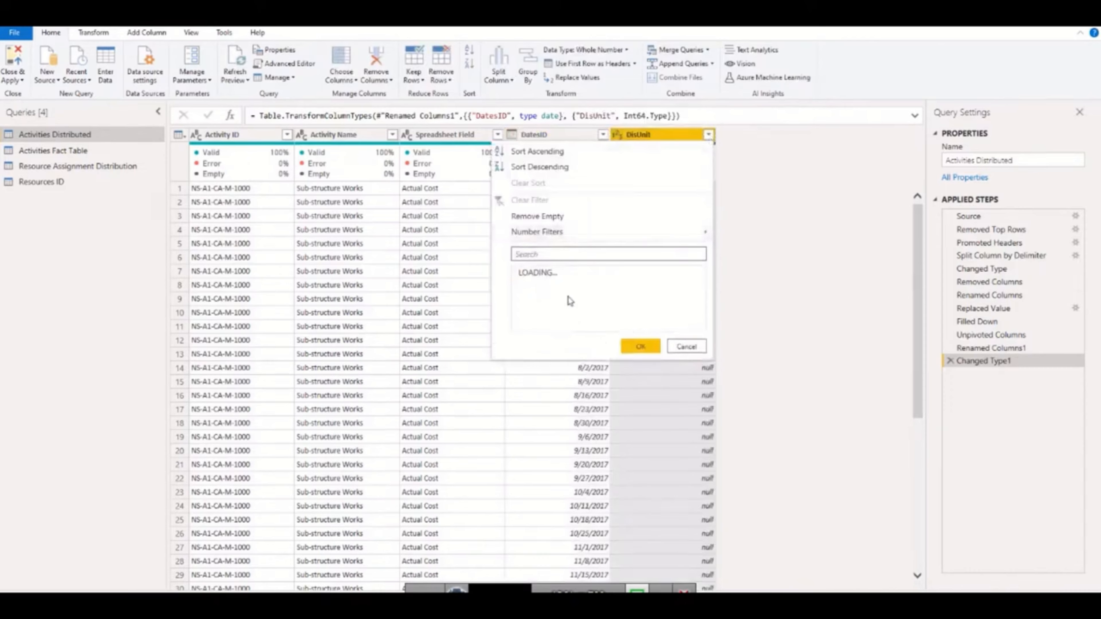
# Step: Look through the DisUnit column's filter values and the rows of the Activities Distributed query without filtering anything
pyautogui.scroll(-15, 547, 382)
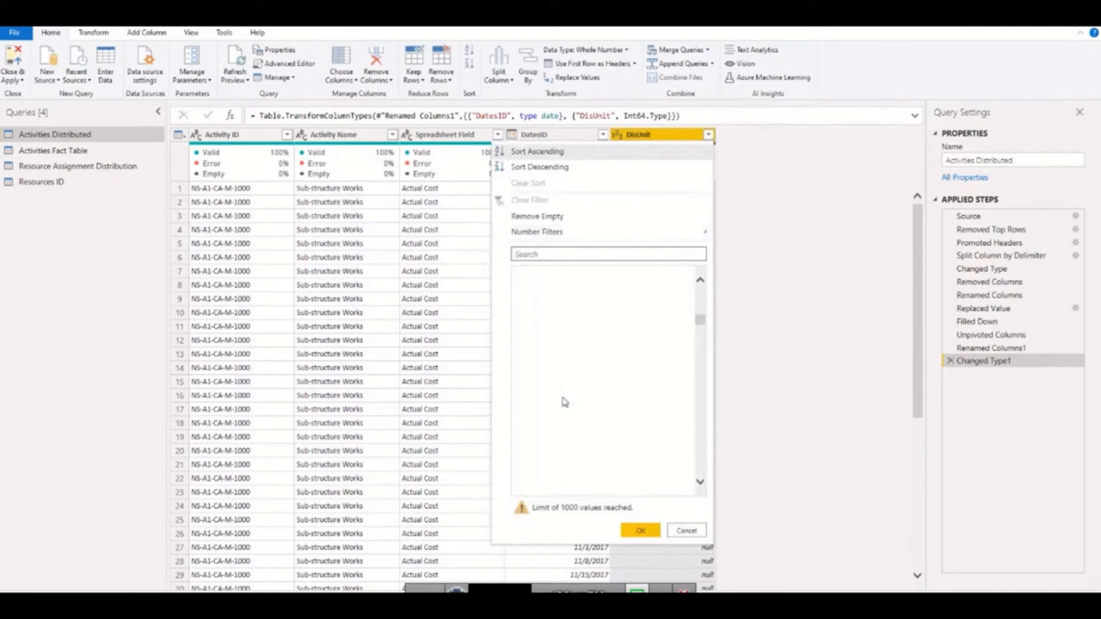
pyautogui.click(690, 532)
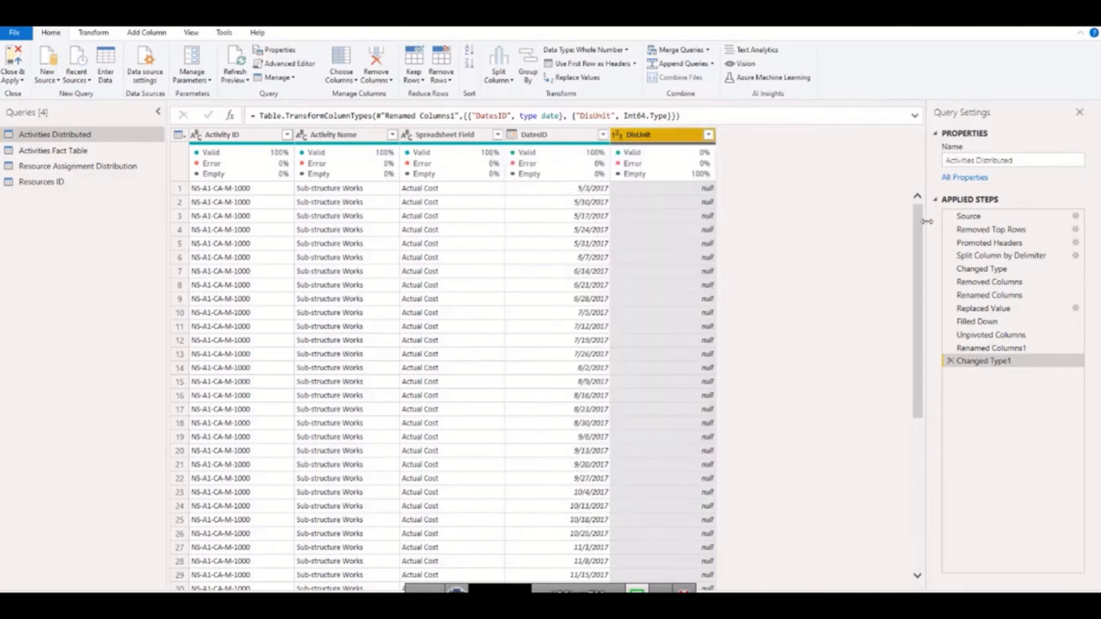
pyautogui.moveTo(926, 222); pyautogui.dragTo(926, 466)
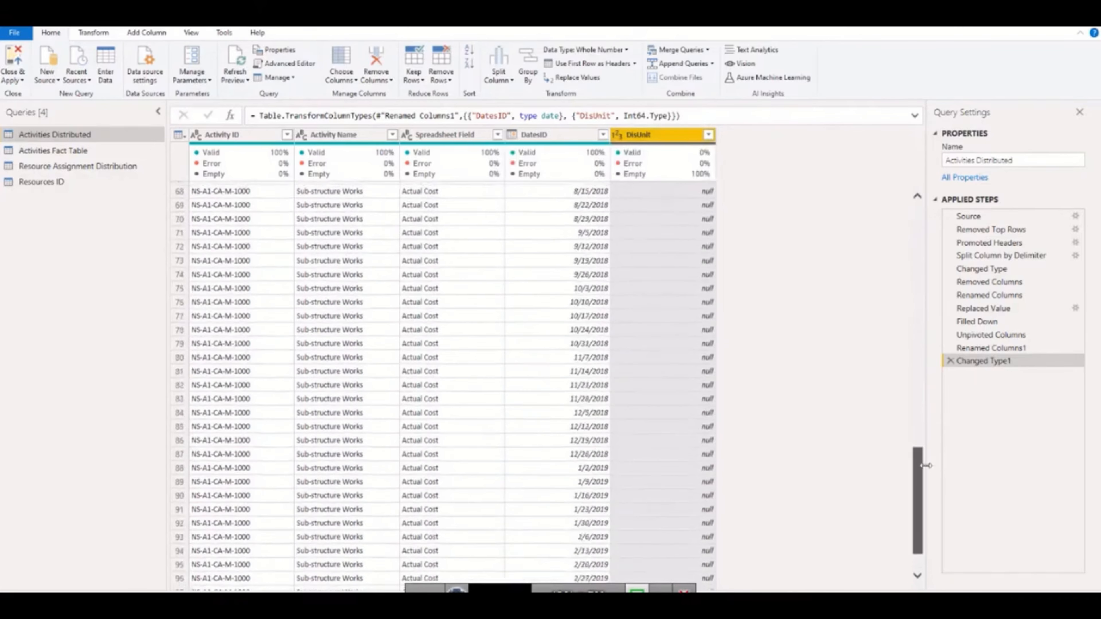
pyautogui.scroll(3, 427, 239)
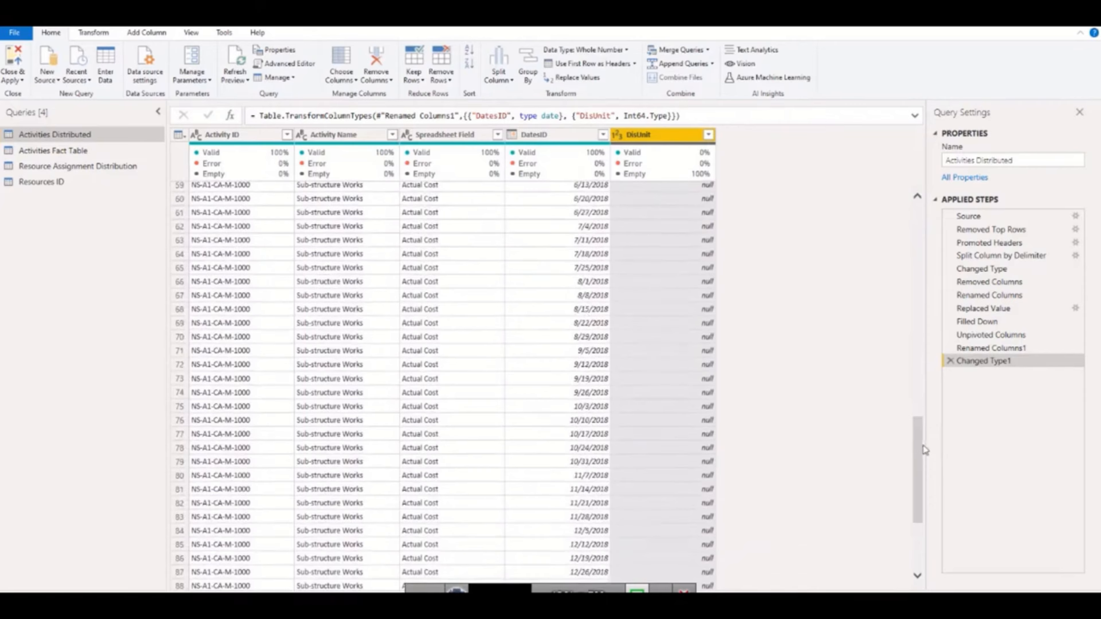
pyautogui.moveTo(923, 445); pyautogui.dragTo(914, 334)
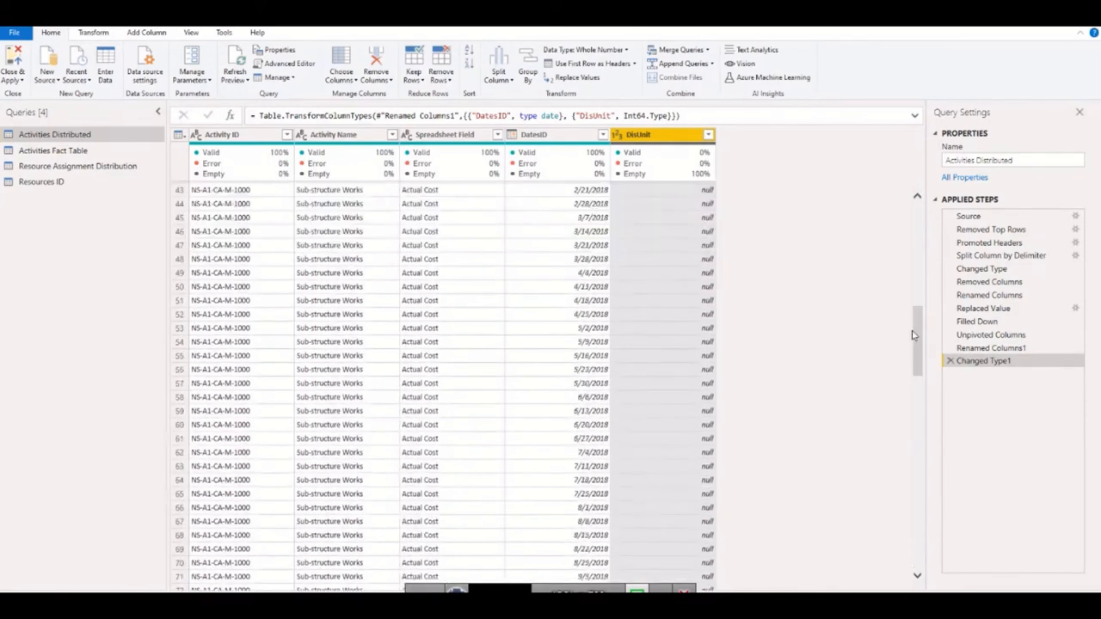
# Step: In the Resource Assignment Distribution query, set the DatesID column's data type to Date and DisUnits' to Whole Number
pyautogui.click(81, 169)
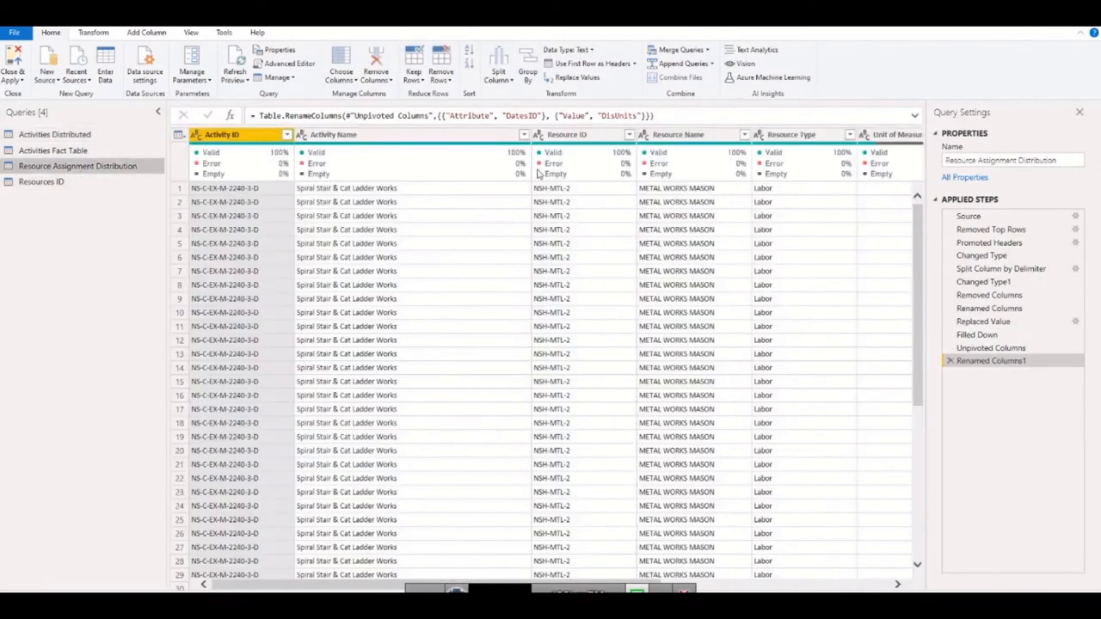
pyautogui.moveTo(659, 588); pyautogui.dragTo(858, 589)
pyautogui.click(737, 135)
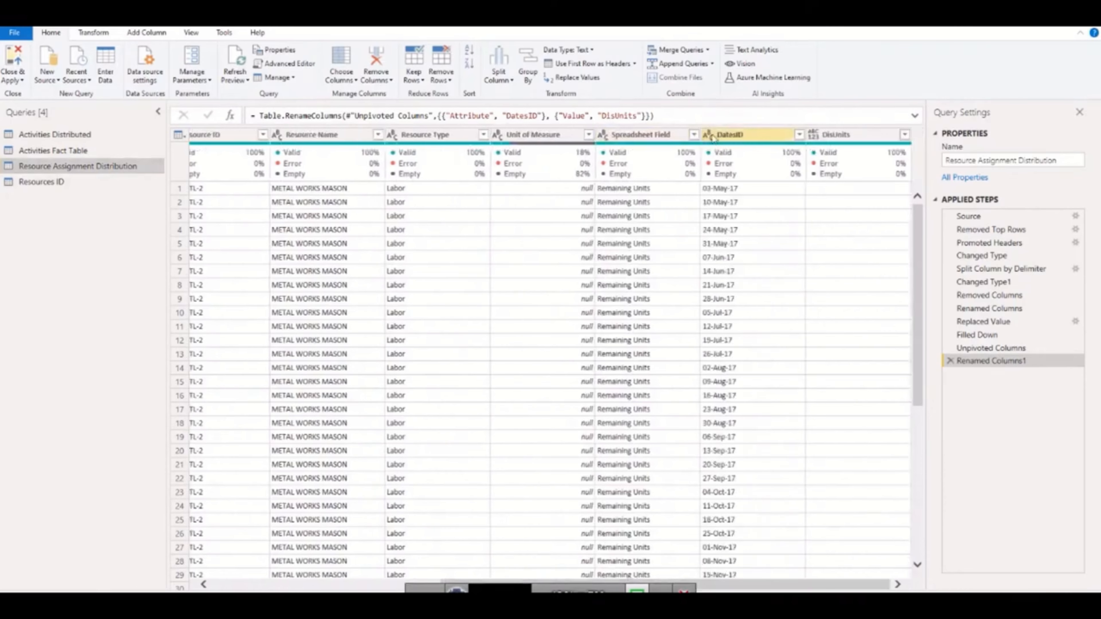
pyautogui.click(707, 135)
pyautogui.click(730, 221)
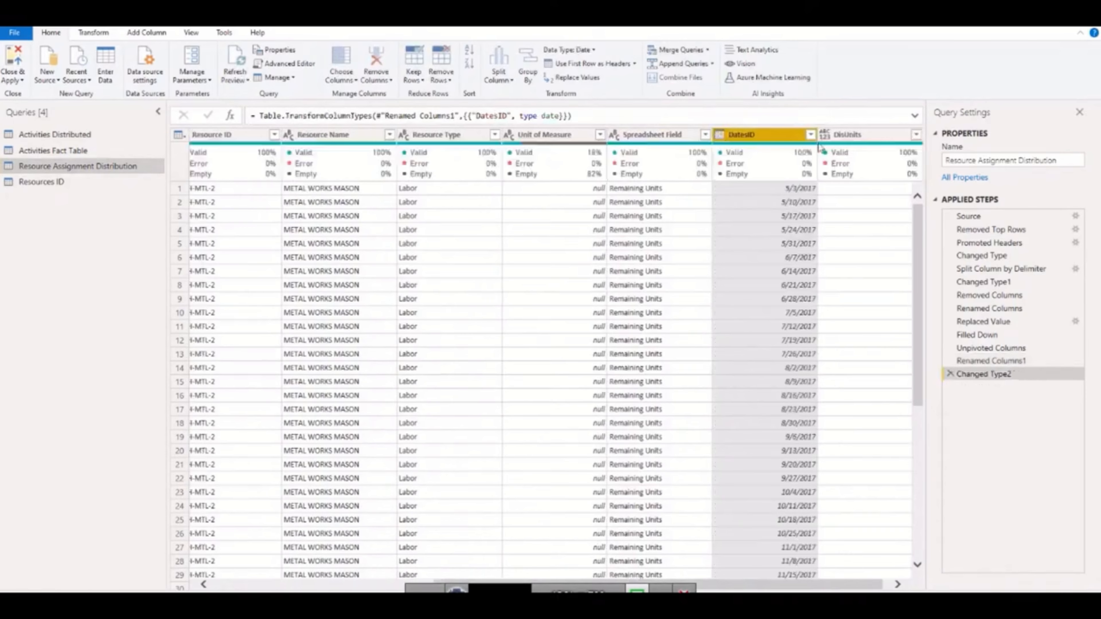
pyautogui.click(827, 135)
pyautogui.click(813, 135)
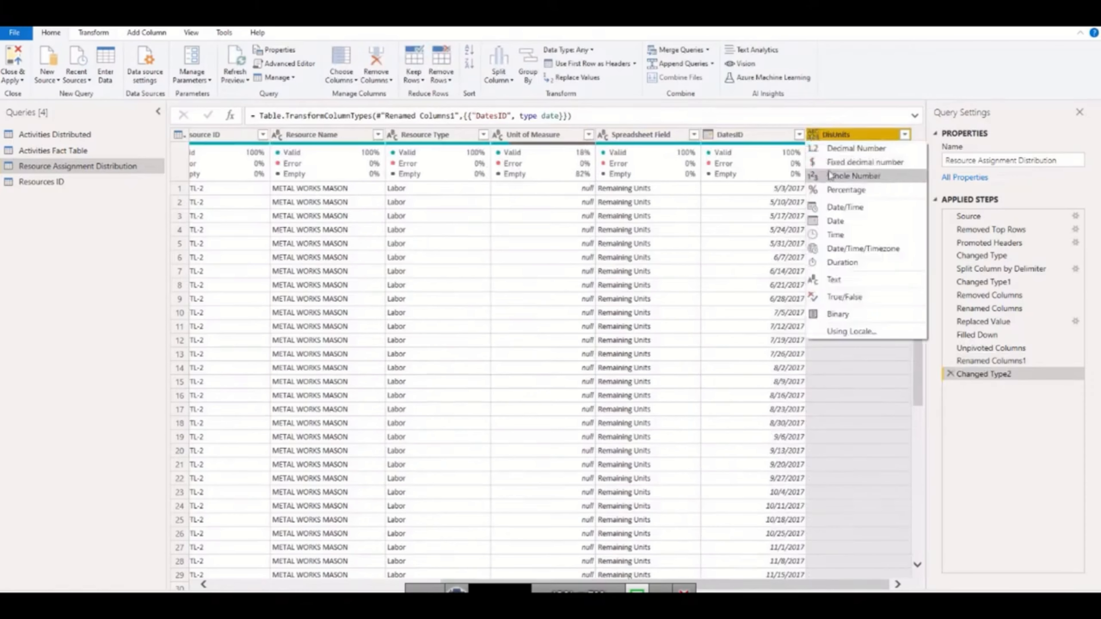
pyautogui.click(829, 174)
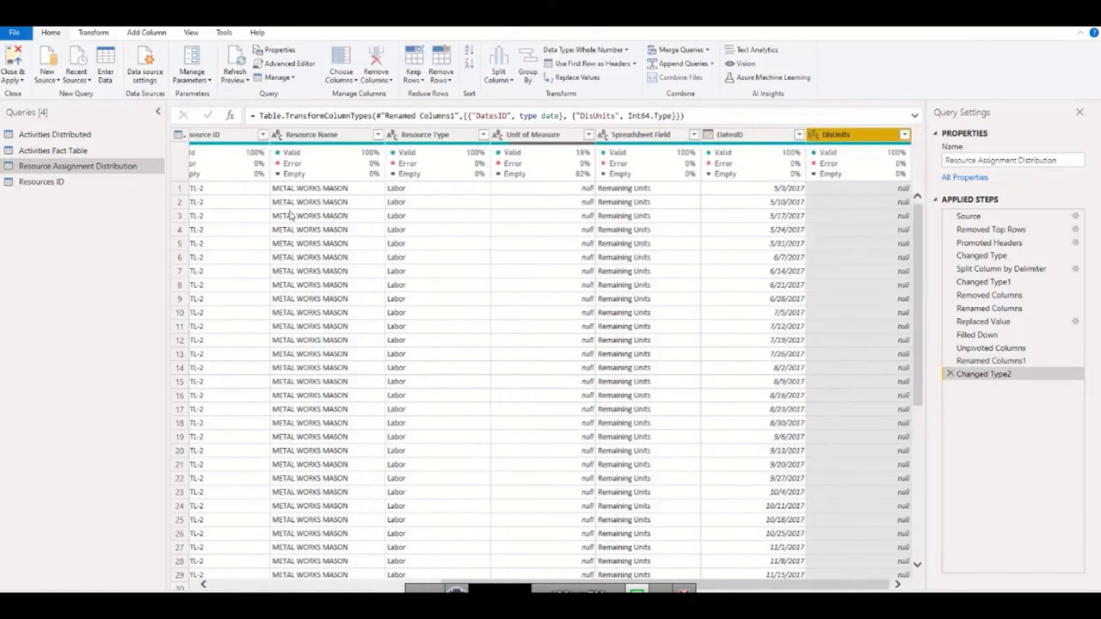
# Step: In the Activities Fact Table query, remove the top 1 row and use the first remaining row as headers
pyautogui.click(46, 182)
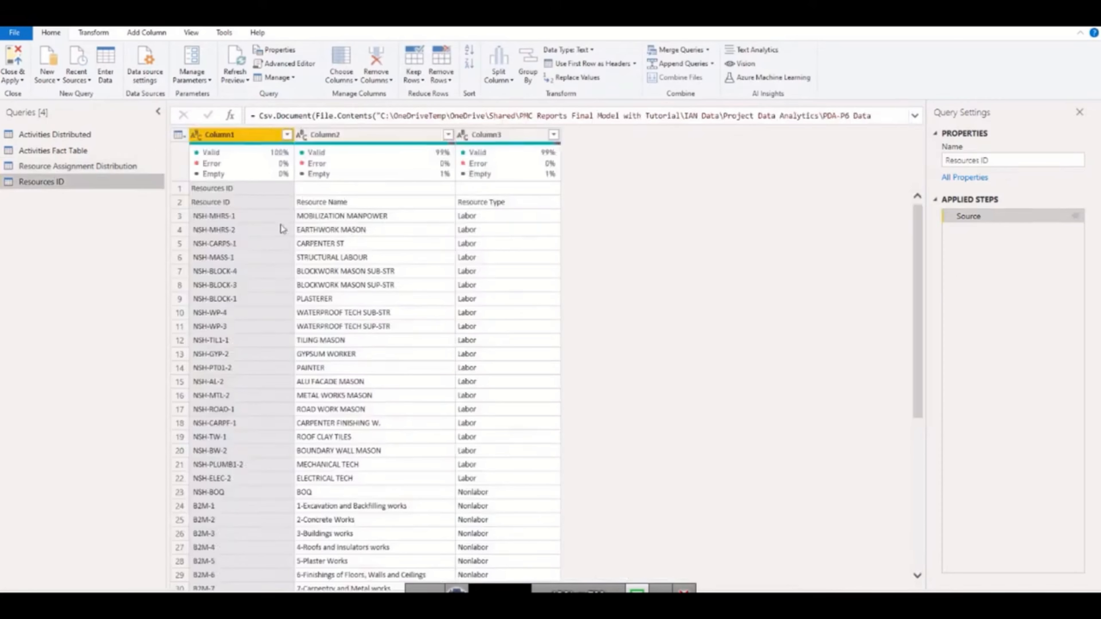
pyautogui.scroll(-5, 295, 299)
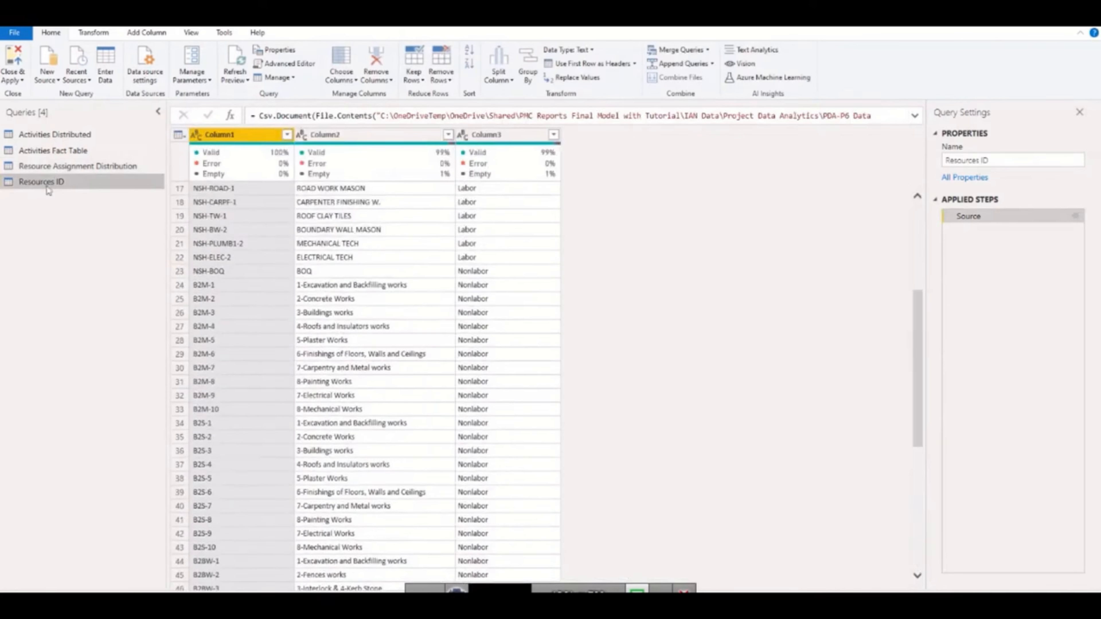
pyautogui.click(68, 151)
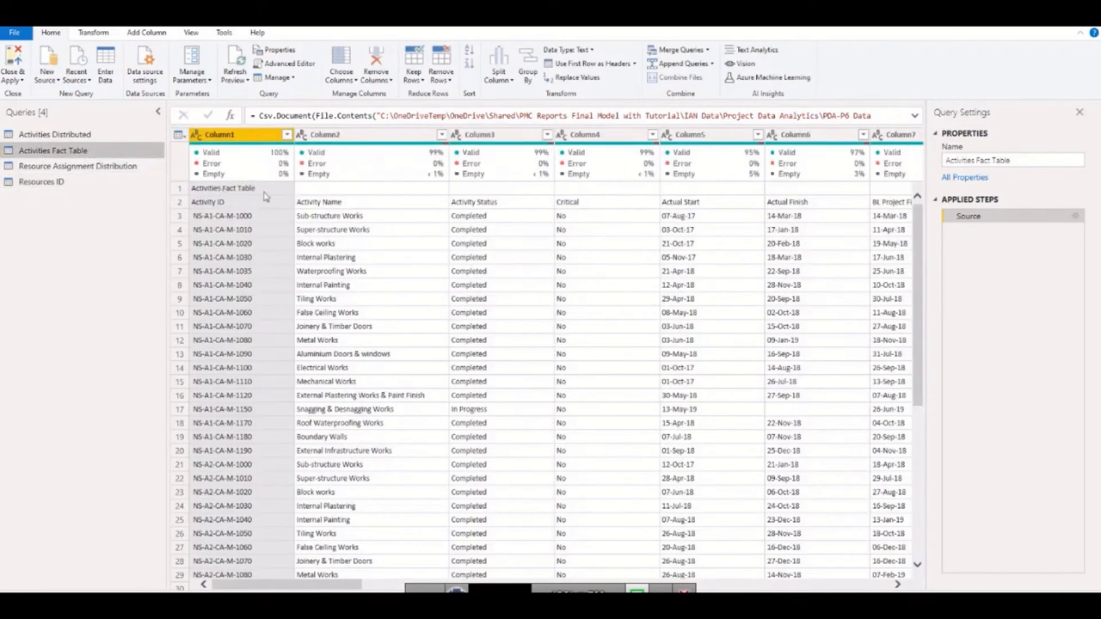
pyautogui.click(244, 190)
pyautogui.click(441, 78)
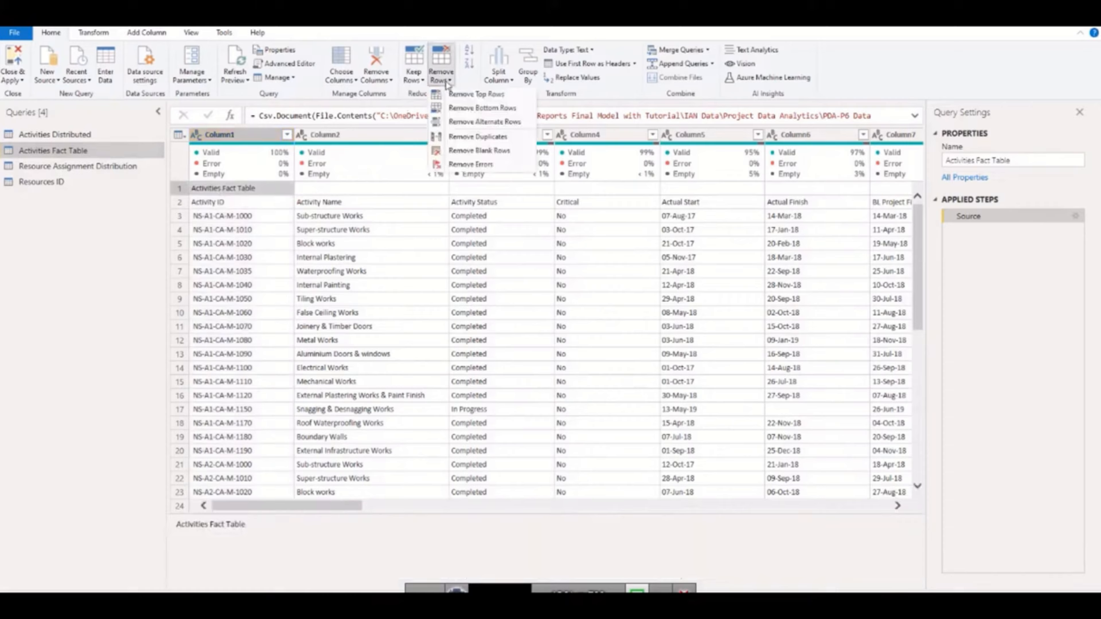
pyautogui.click(467, 94)
pyautogui.write('1')
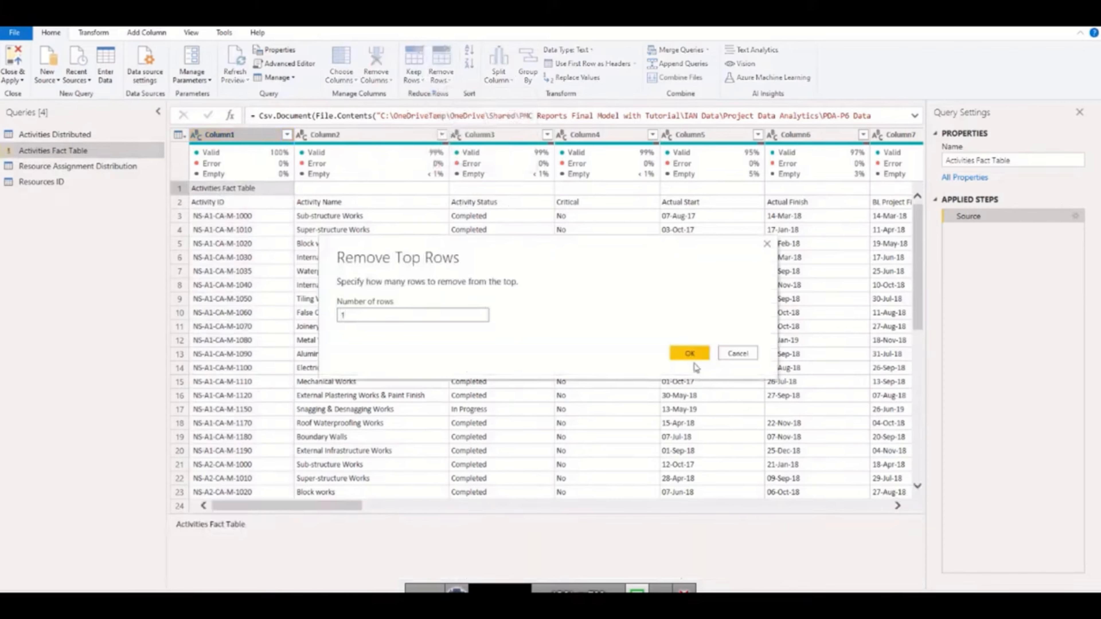
pyautogui.click(688, 353)
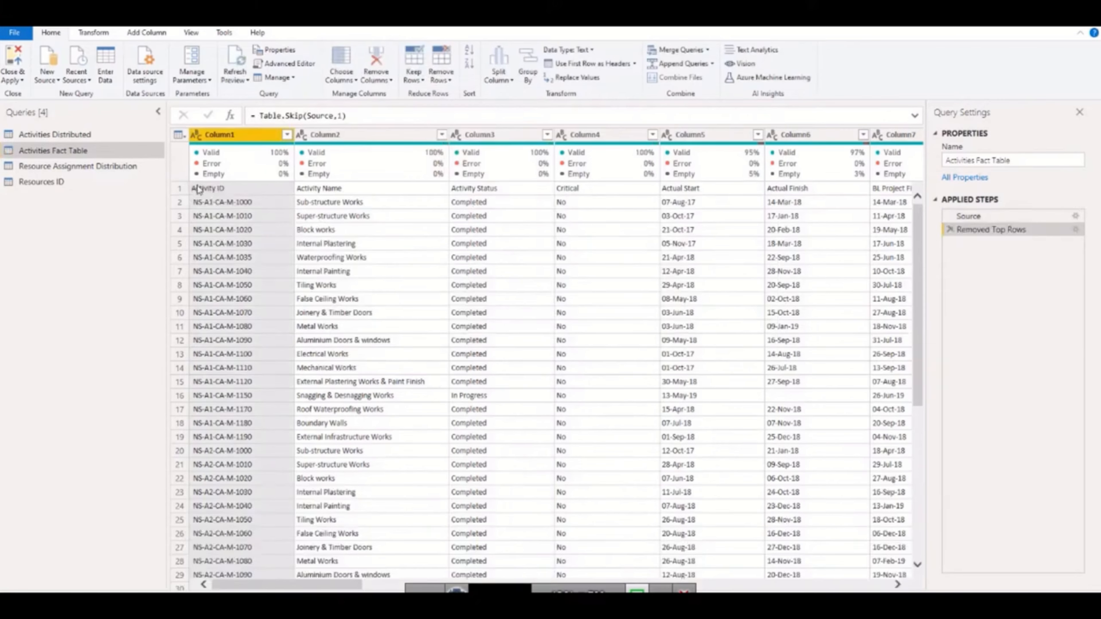
pyautogui.moveTo(246, 177)
pyautogui.click(590, 63)
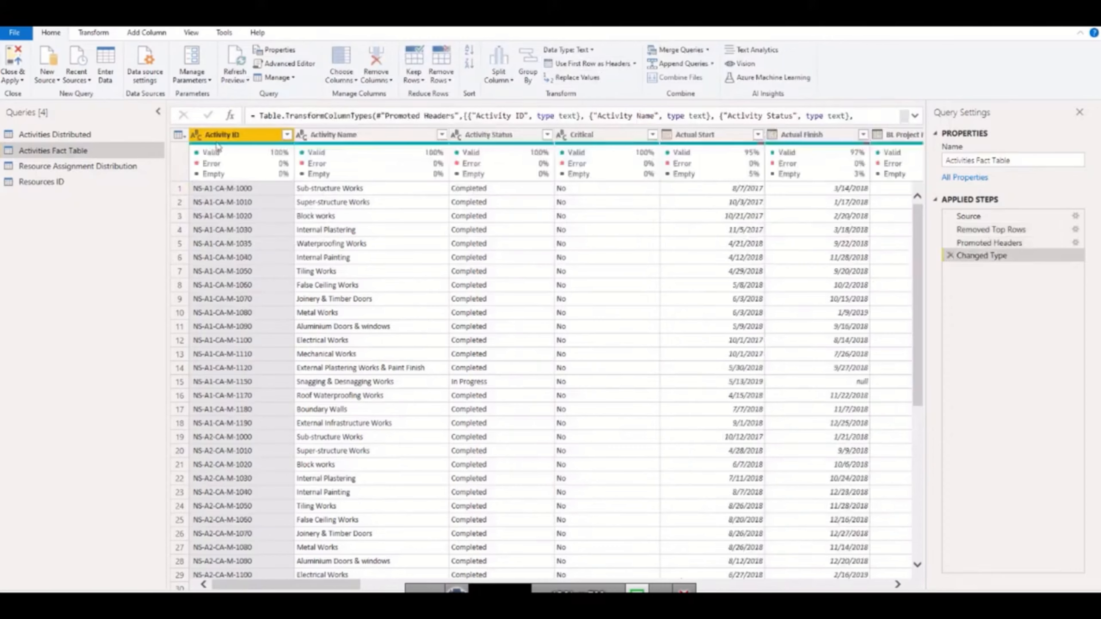
# Step: Split the Activity ID column by the Space delimiter at the left-most delimiter
pyautogui.moveTo(270, 169)
pyautogui.click(501, 78)
pyautogui.click(524, 95)
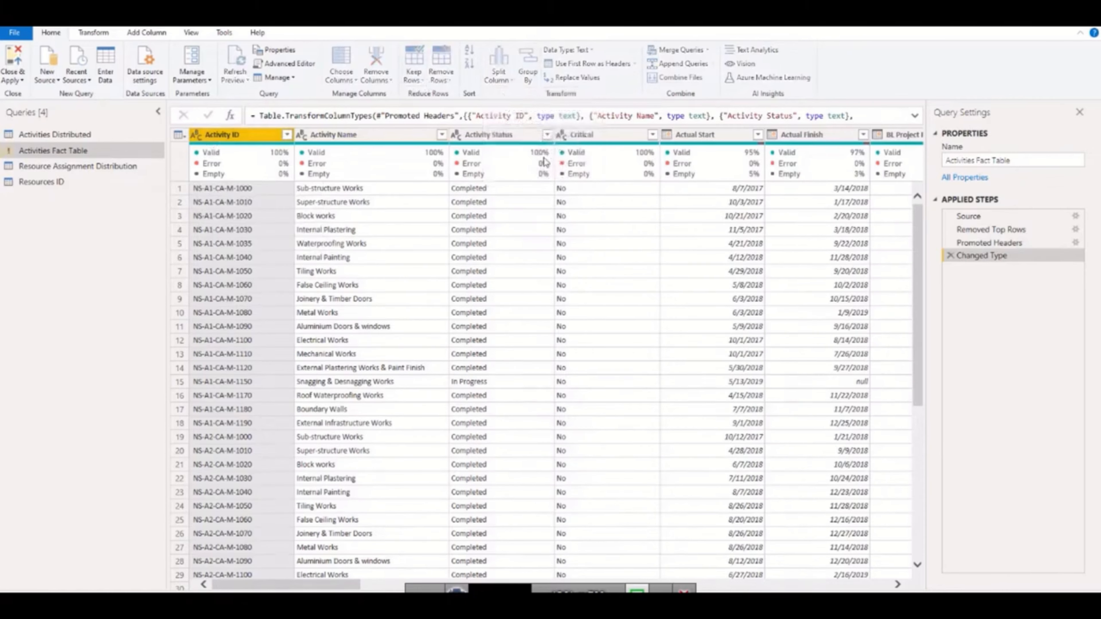
pyautogui.click(356, 288)
pyautogui.click(360, 274)
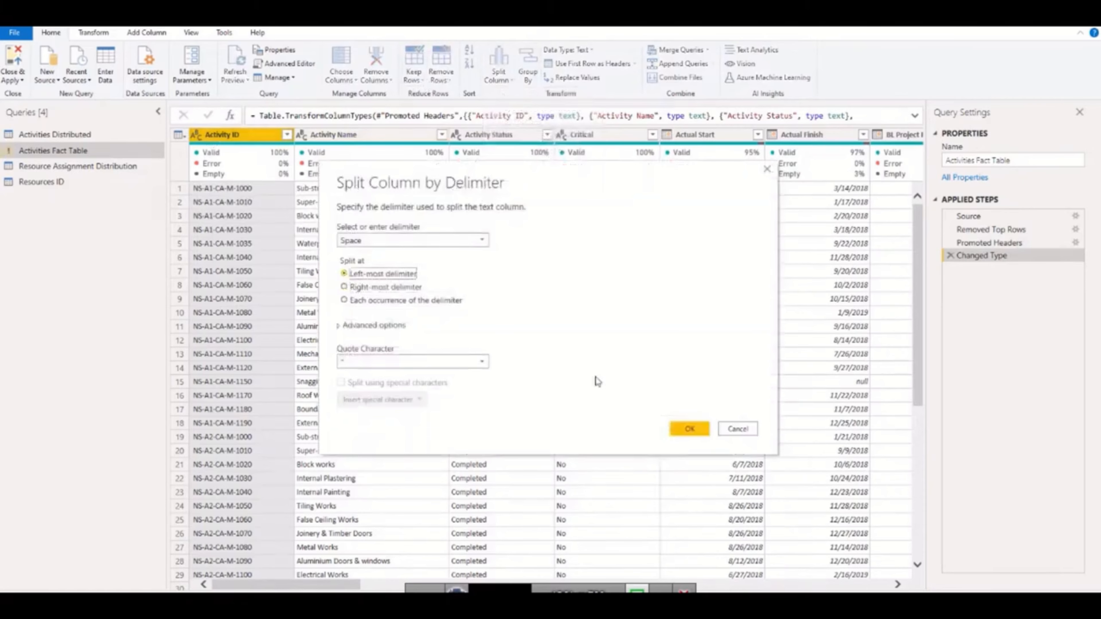
pyautogui.click(689, 428)
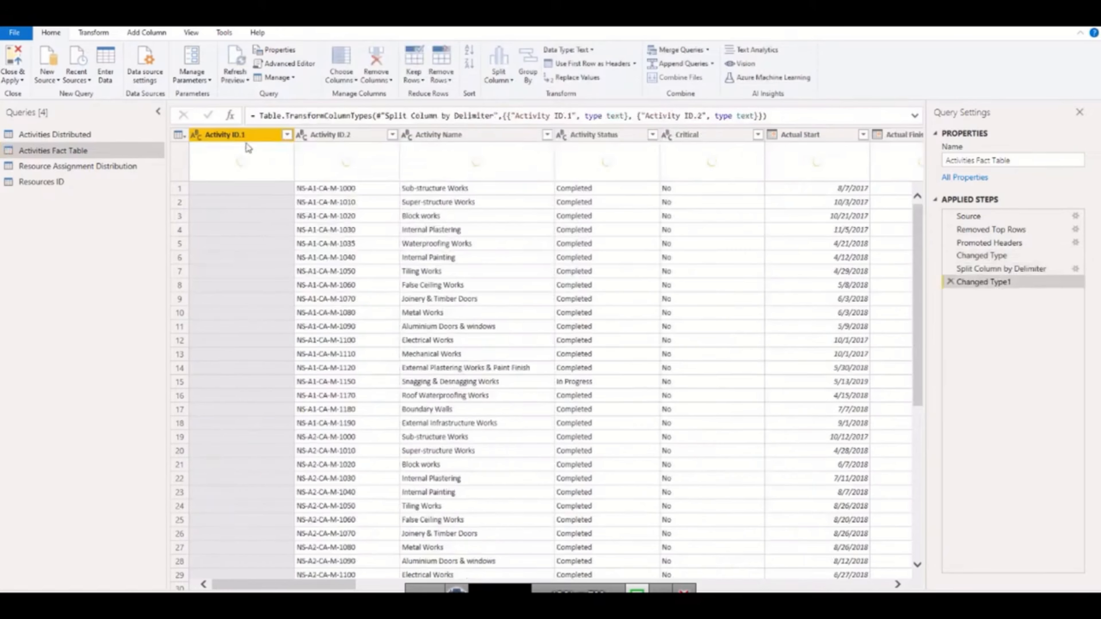
# Step: Remove the blank Activity ID.1 column and rename Activity ID.2 as Activity ID
pyautogui.rightClick(245, 137)
pyautogui.click(277, 163)
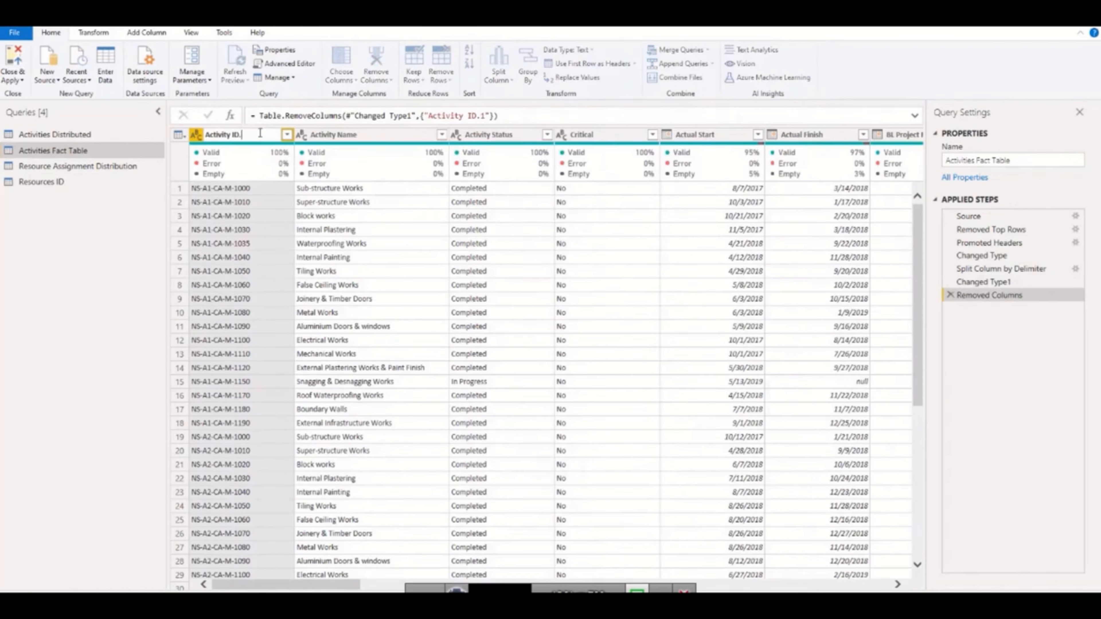
pyautogui.press('BackSpace')
pyautogui.press('Return')
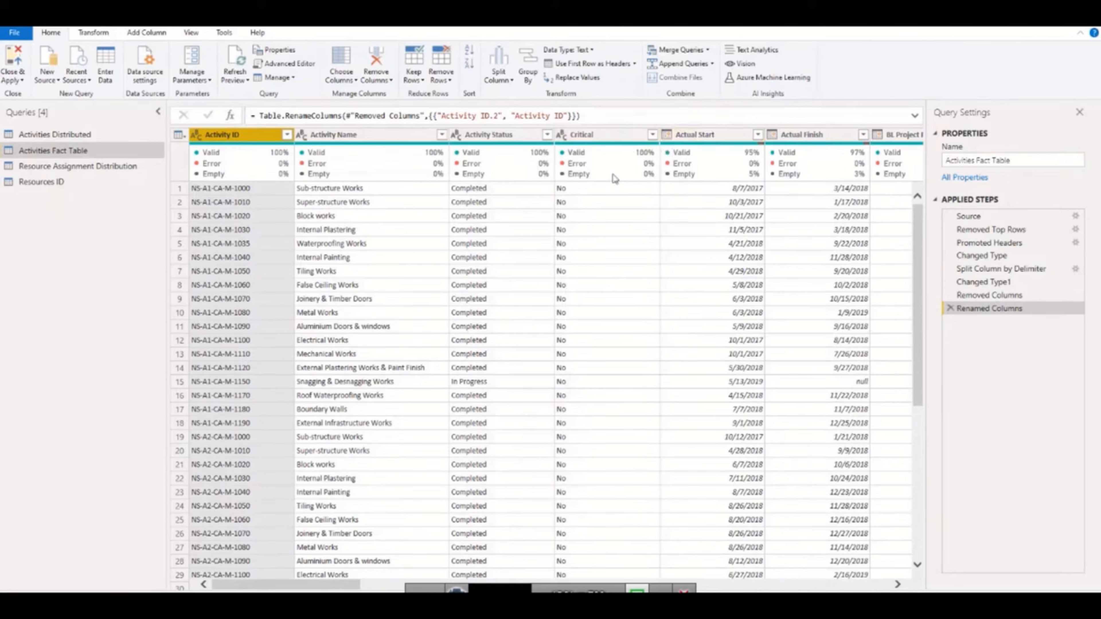
# Step: Replace " A" (with its leading space) with nothing in the Start and Finish columns
pyautogui.click(898, 584)
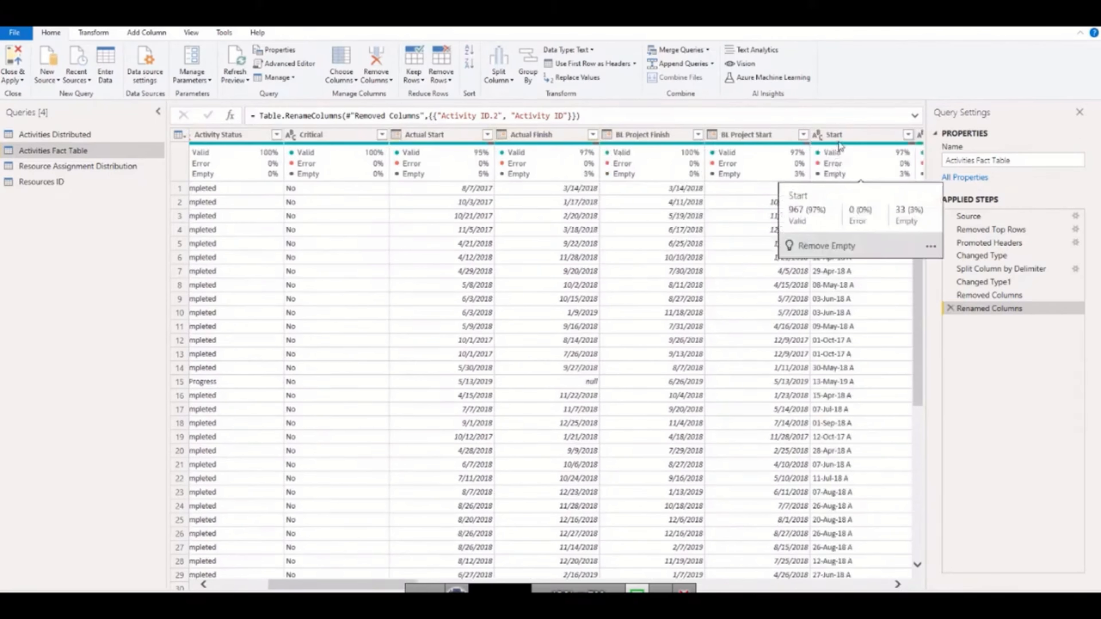
pyautogui.click(897, 585)
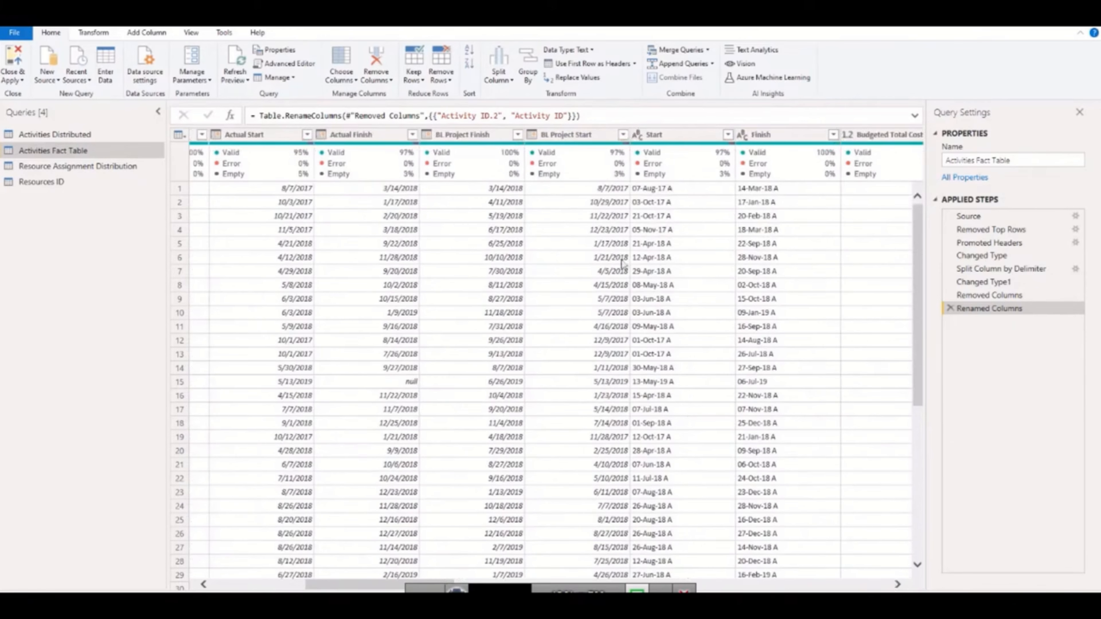
pyautogui.click(672, 137)
pyautogui.keyDown('ctrl'); pyautogui.click(752, 136); pyautogui.keyUp('ctrl')
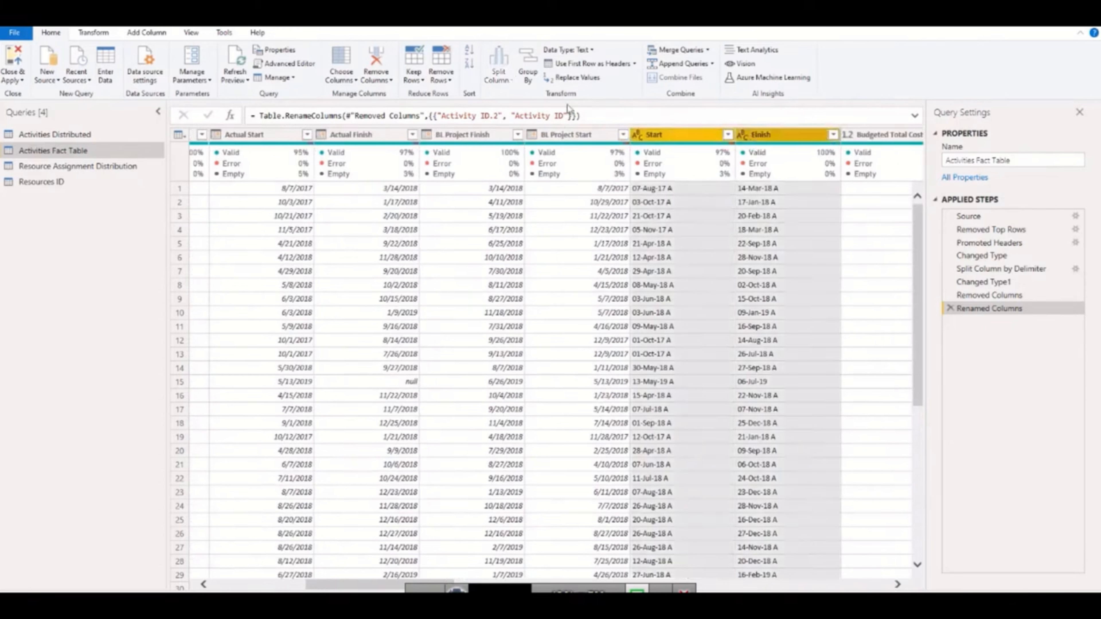
pyautogui.click(586, 81)
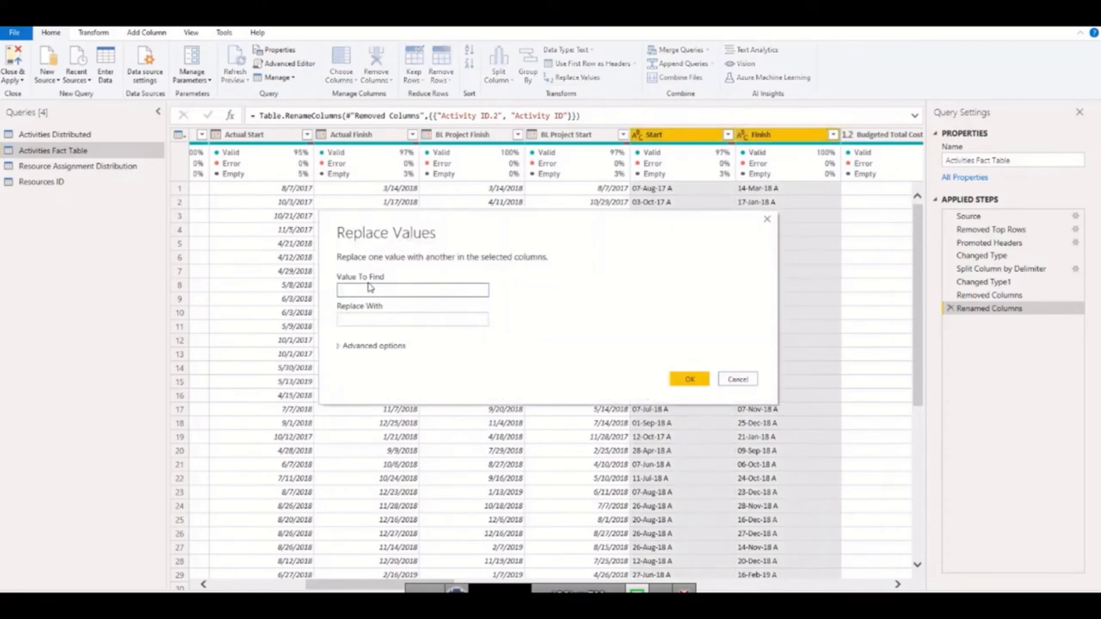
pyautogui.click(371, 320)
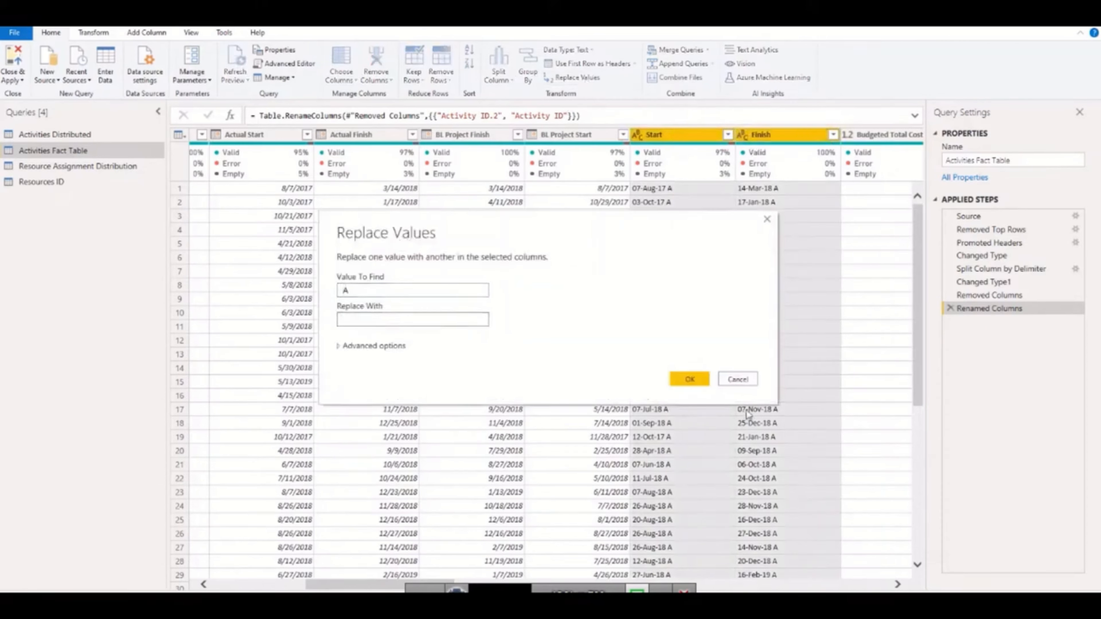
pyautogui.click(688, 380)
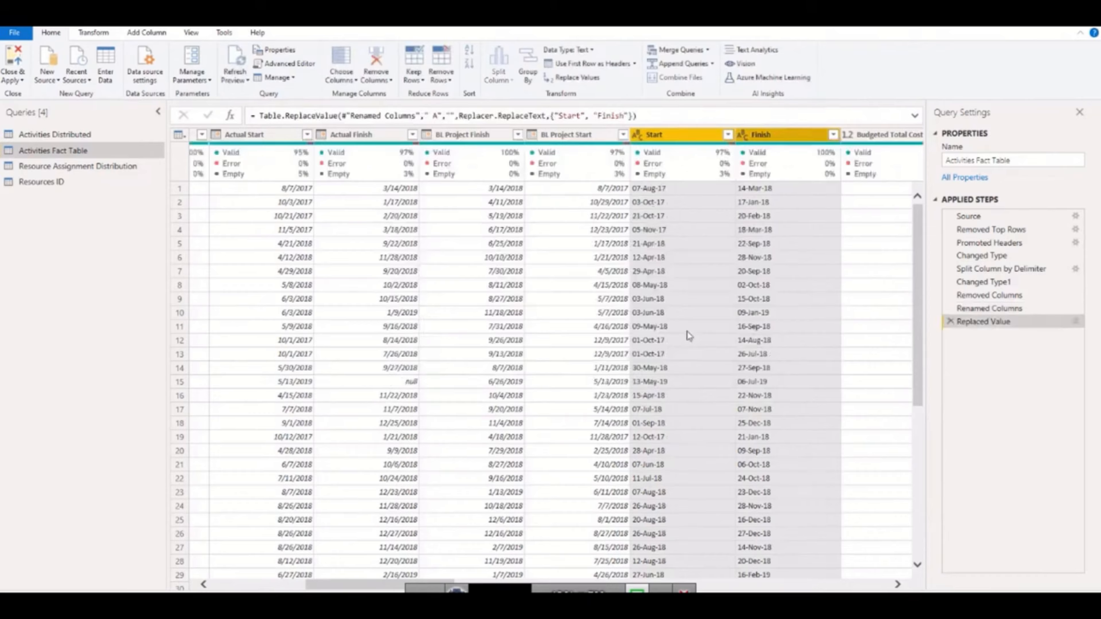
# Step: Set the data type of the Start and Finish columns to Date
pyautogui.click(637, 135)
pyautogui.click(663, 224)
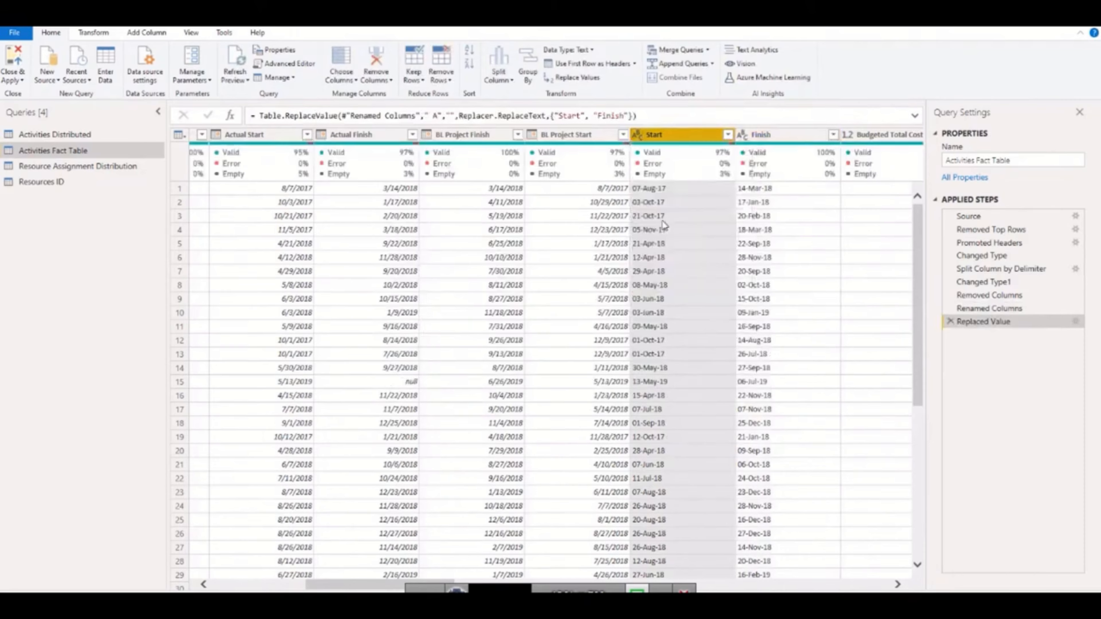
pyautogui.click(743, 134)
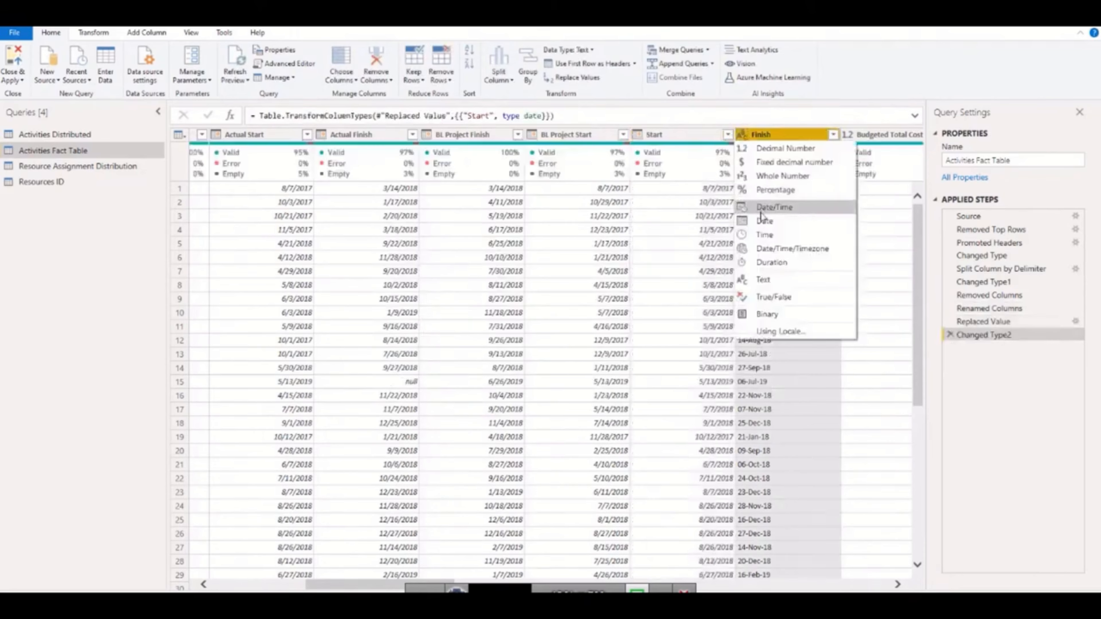
pyautogui.click(763, 221)
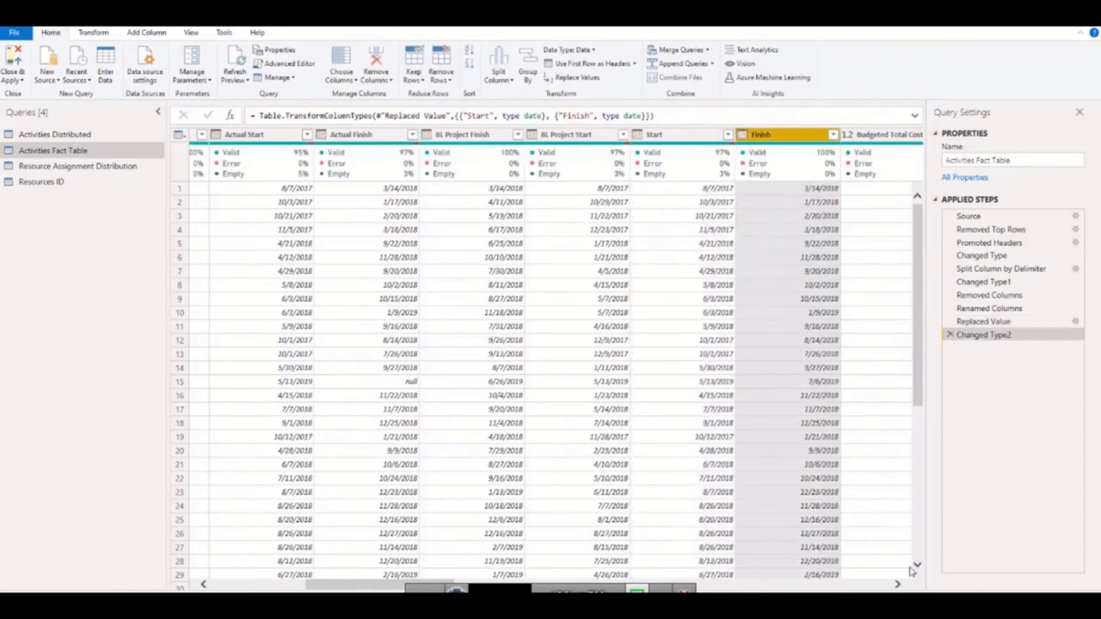
# Step: Set the data type of the Budgeted Total Cost and Budgeted Labor Units columns to Whole Number
pyautogui.click(899, 585)
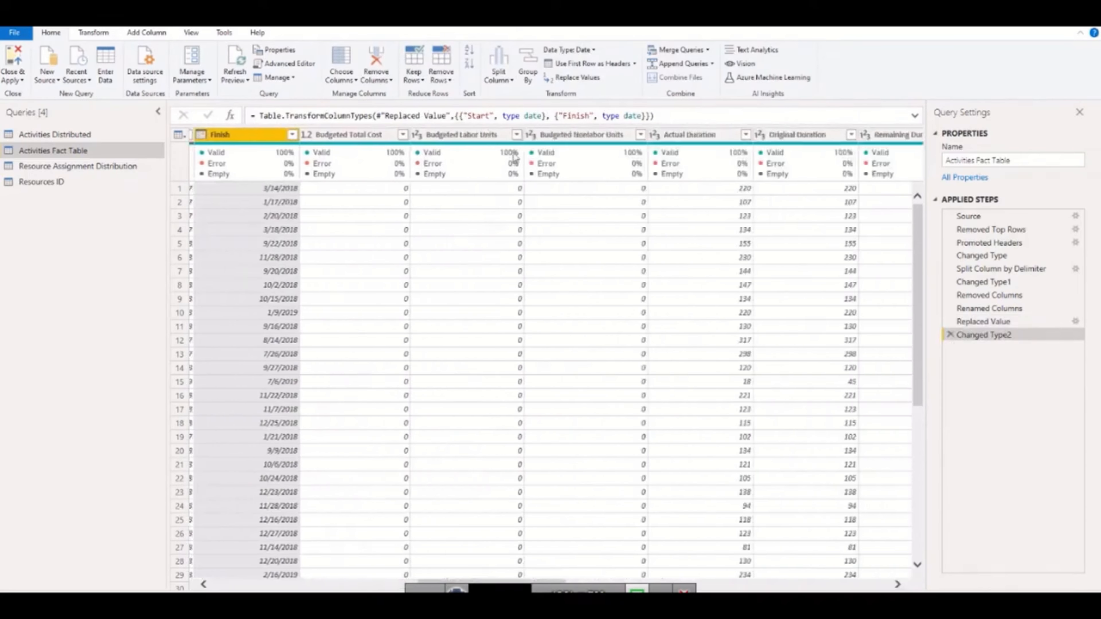
pyautogui.click(308, 135)
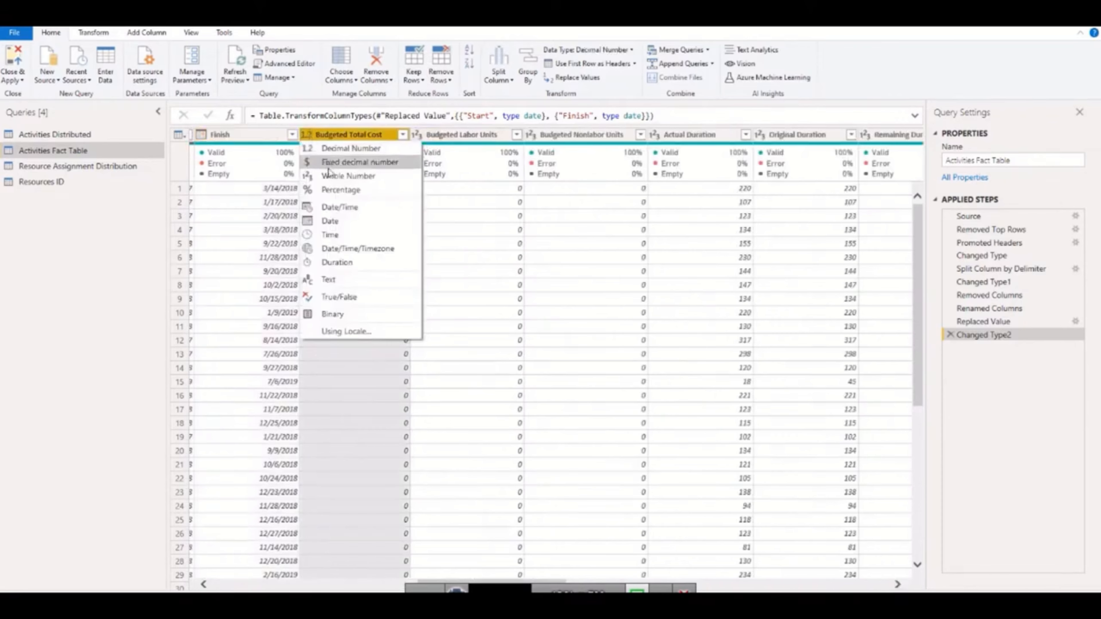
pyautogui.click(330, 175)
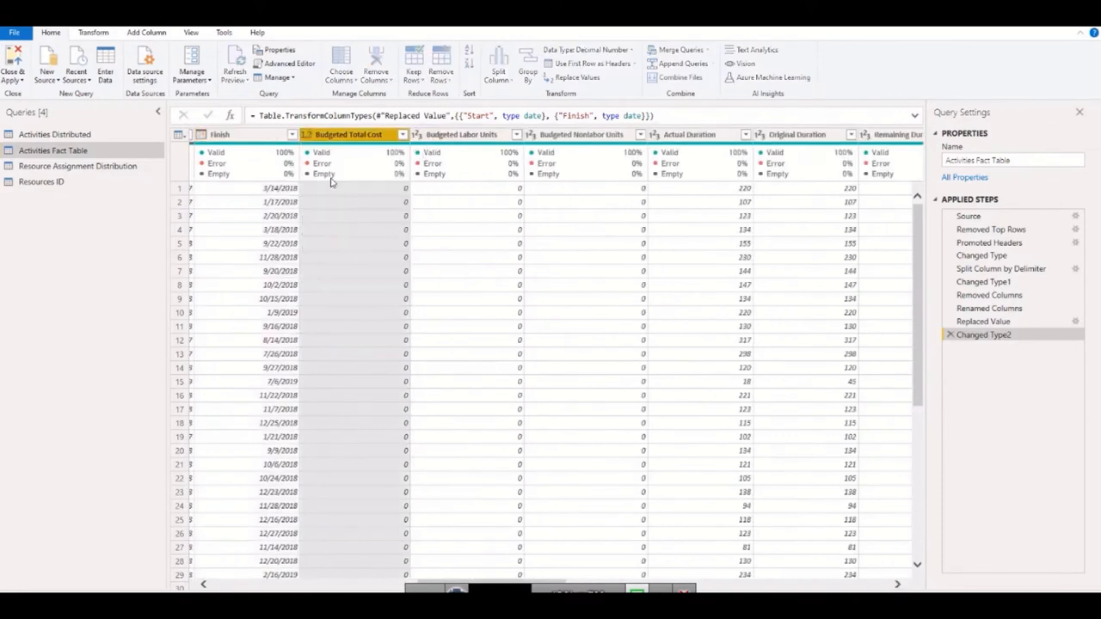
pyautogui.click(423, 136)
pyautogui.click(446, 175)
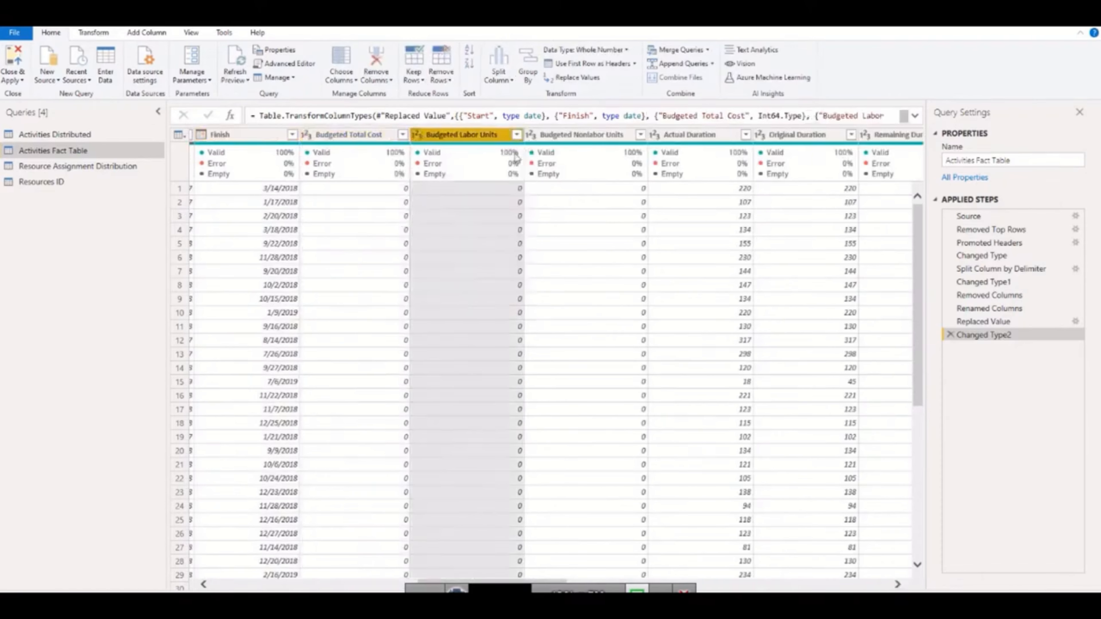
# Step: Check the data types of the Activities Fact Table columns from Budgeted Nonlabor Units through VILLA TYPE
pyautogui.click(530, 135)
pyautogui.click(531, 136)
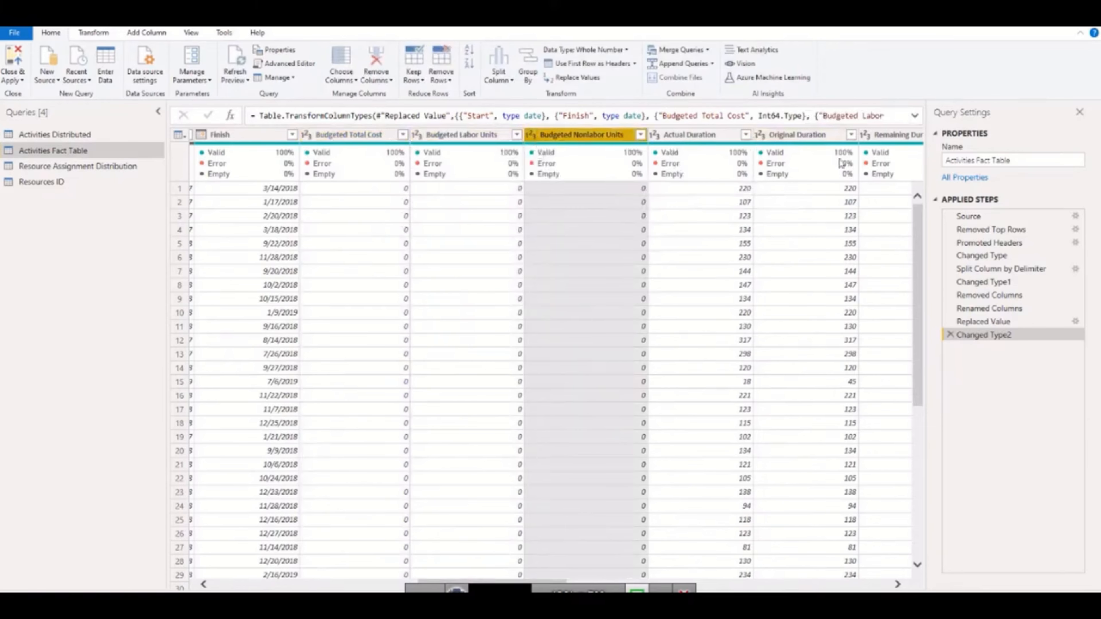
pyautogui.click(897, 584)
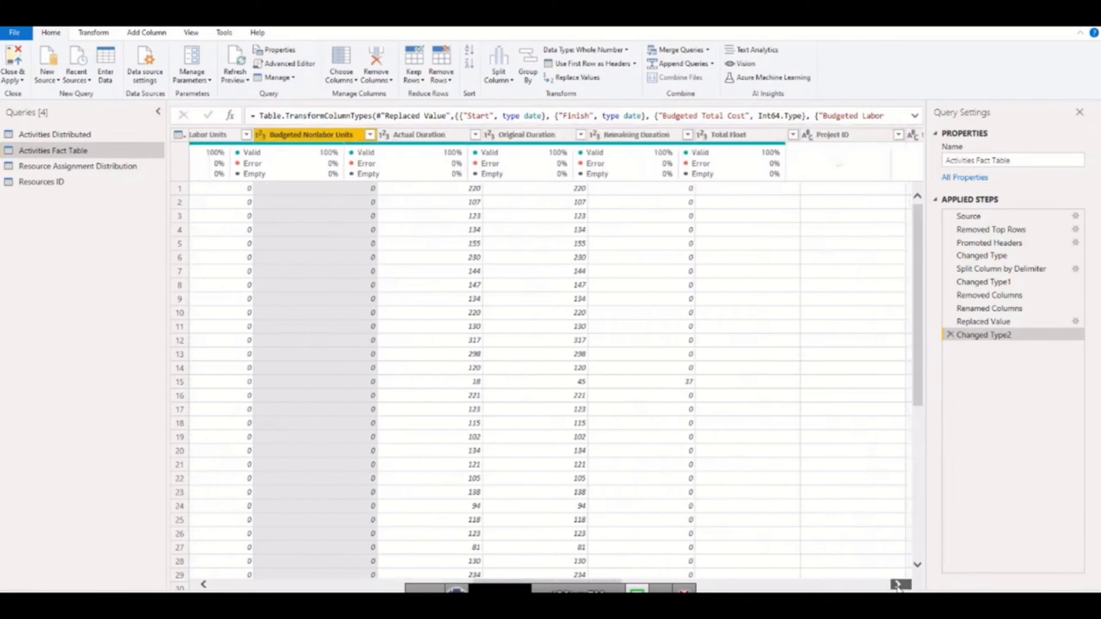
pyautogui.click(897, 585)
pyautogui.click(446, 136)
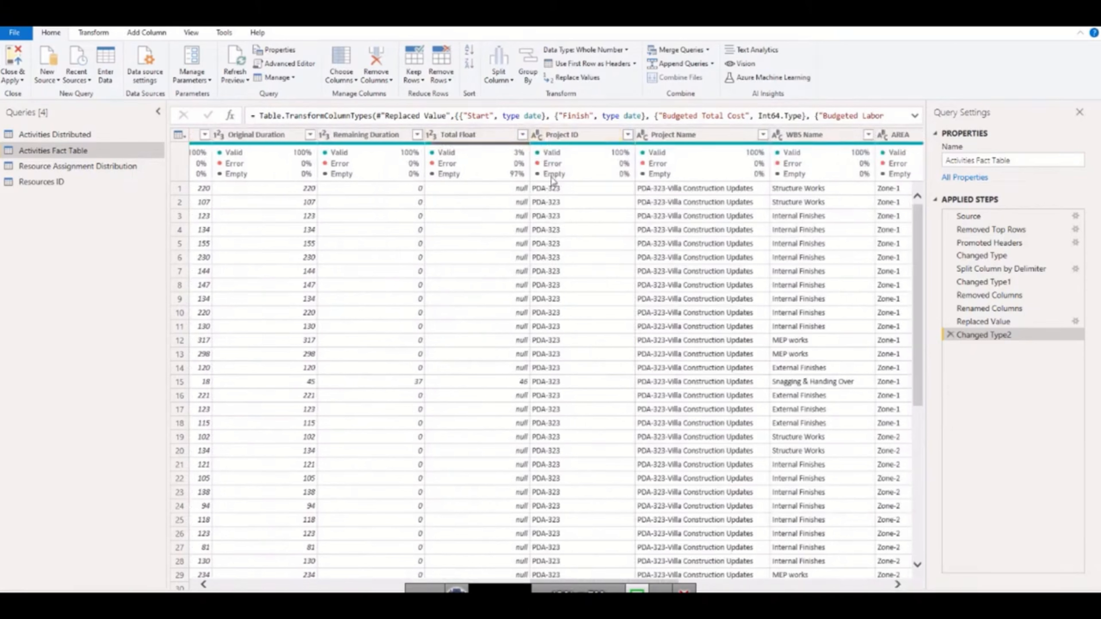
pyautogui.click(897, 585)
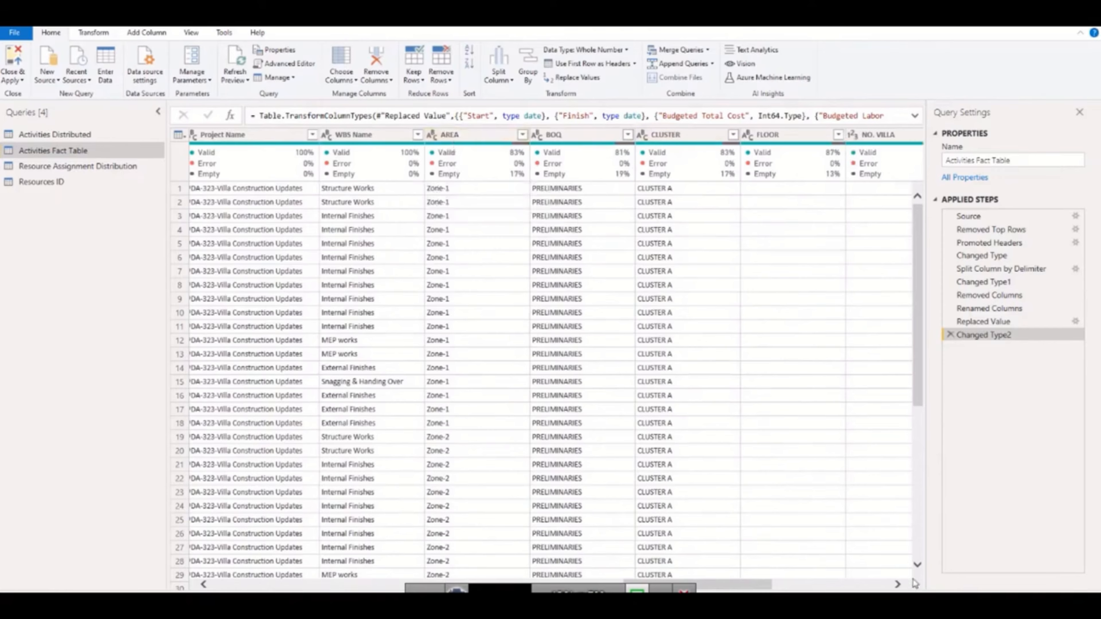
pyautogui.click(898, 585)
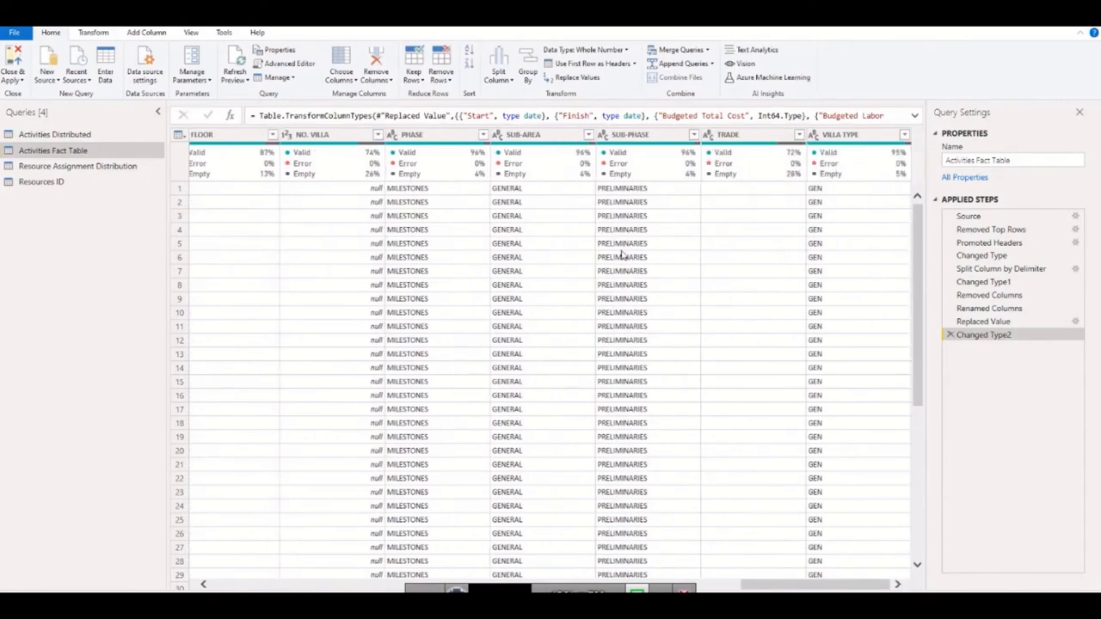
pyautogui.moveTo(763, 585); pyautogui.dragTo(216, 586)
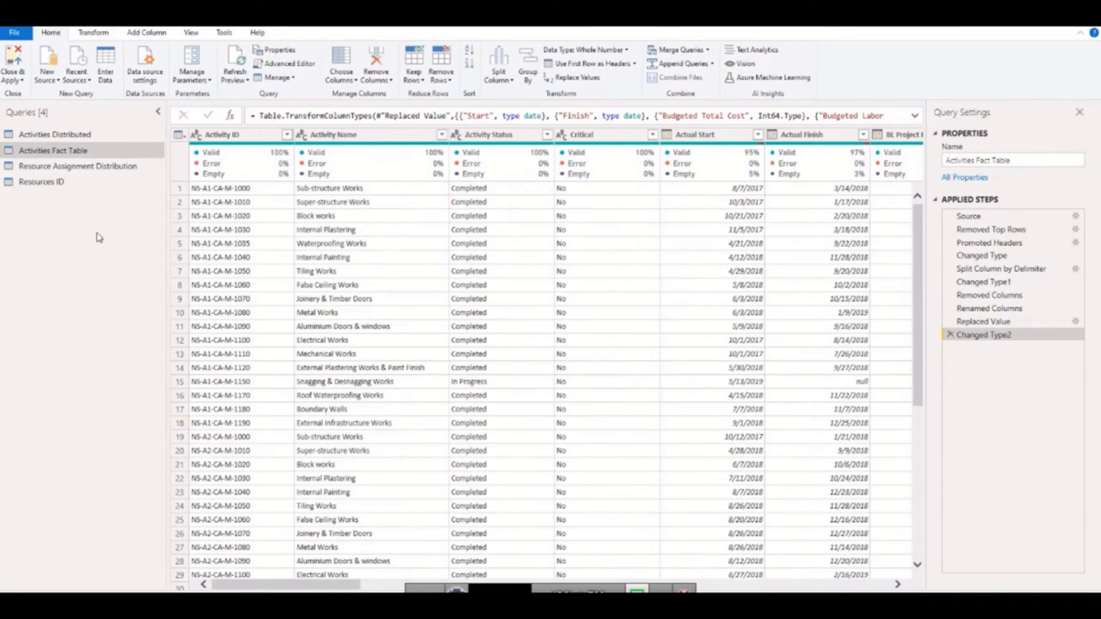
# Step: Review the Activities Distributed, Activities Fact Table, Resources ID and Resource Assignment Distribution queries in turn
pyautogui.click(96, 137)
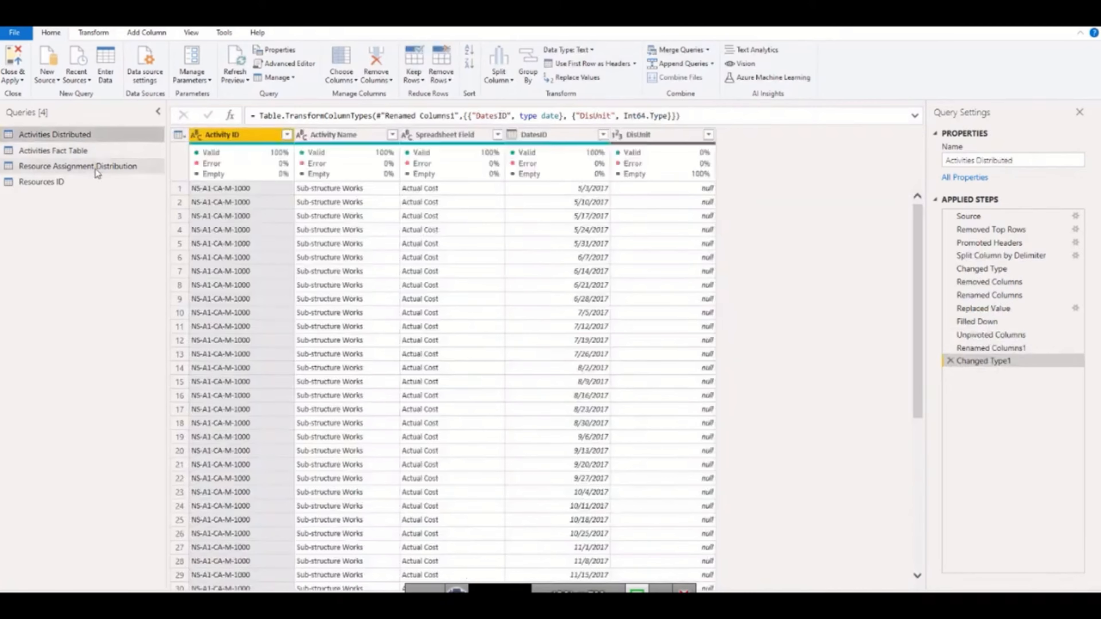
pyautogui.click(96, 168)
pyautogui.click(76, 149)
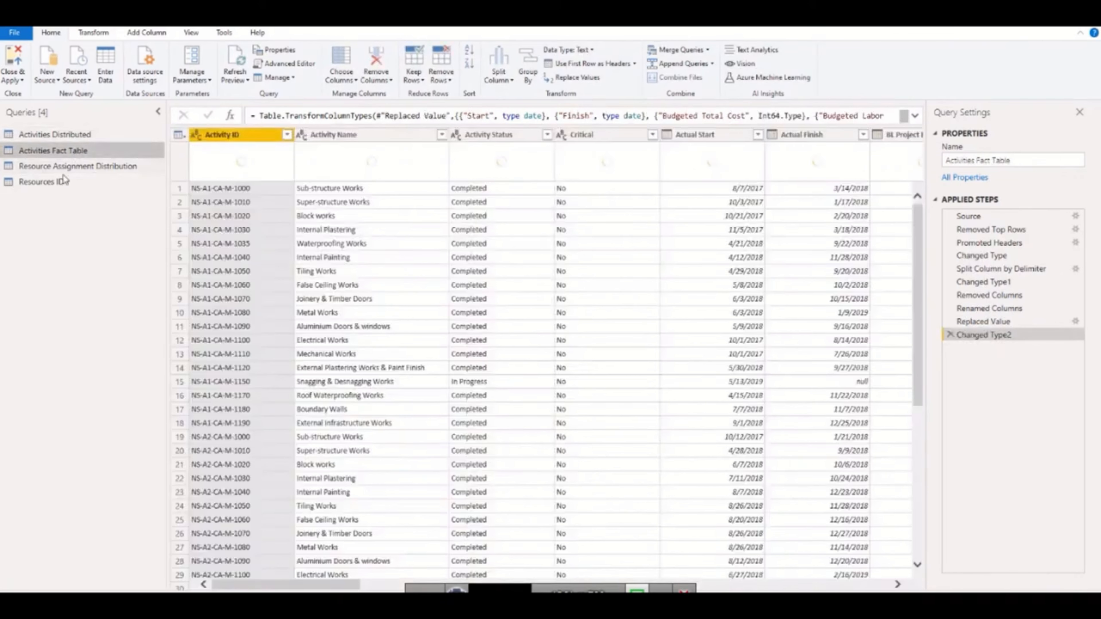
pyautogui.click(54, 184)
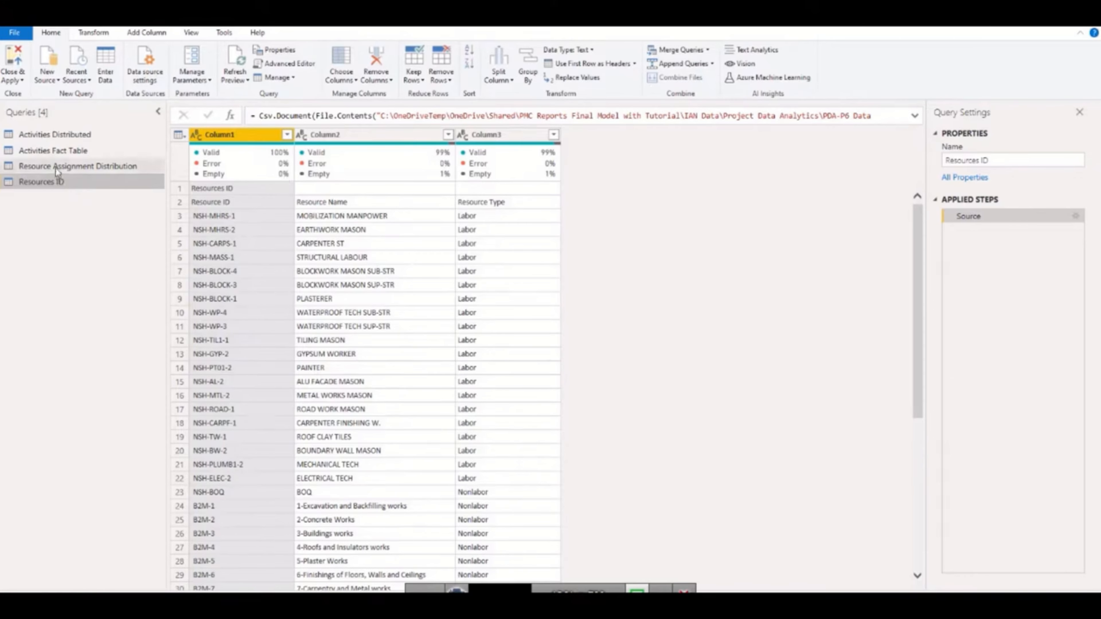
pyautogui.click(65, 168)
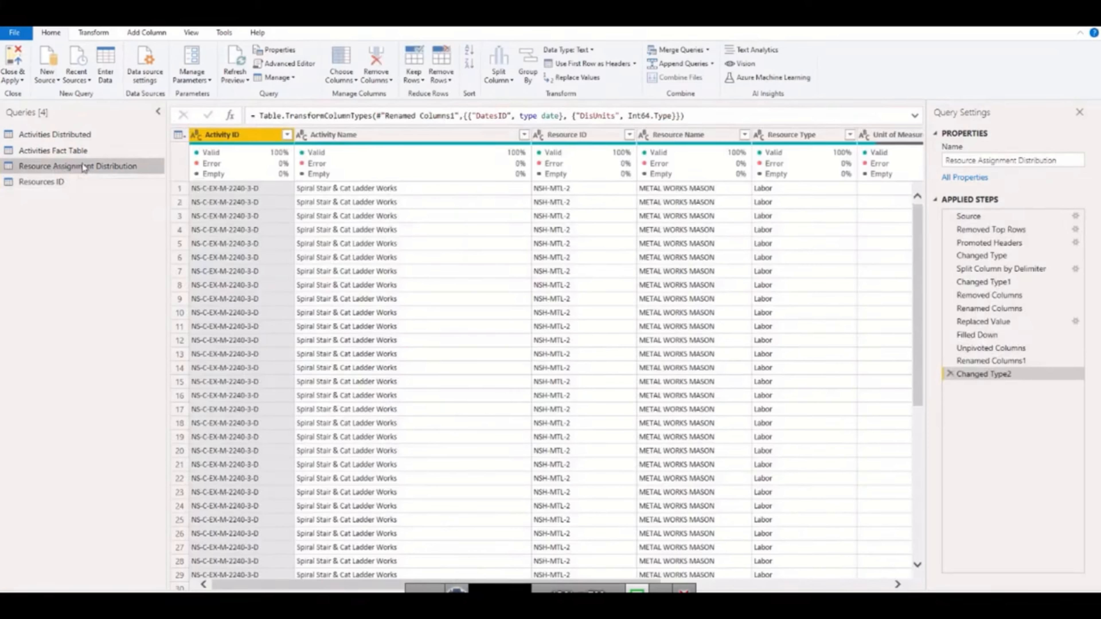
pyautogui.click(95, 134)
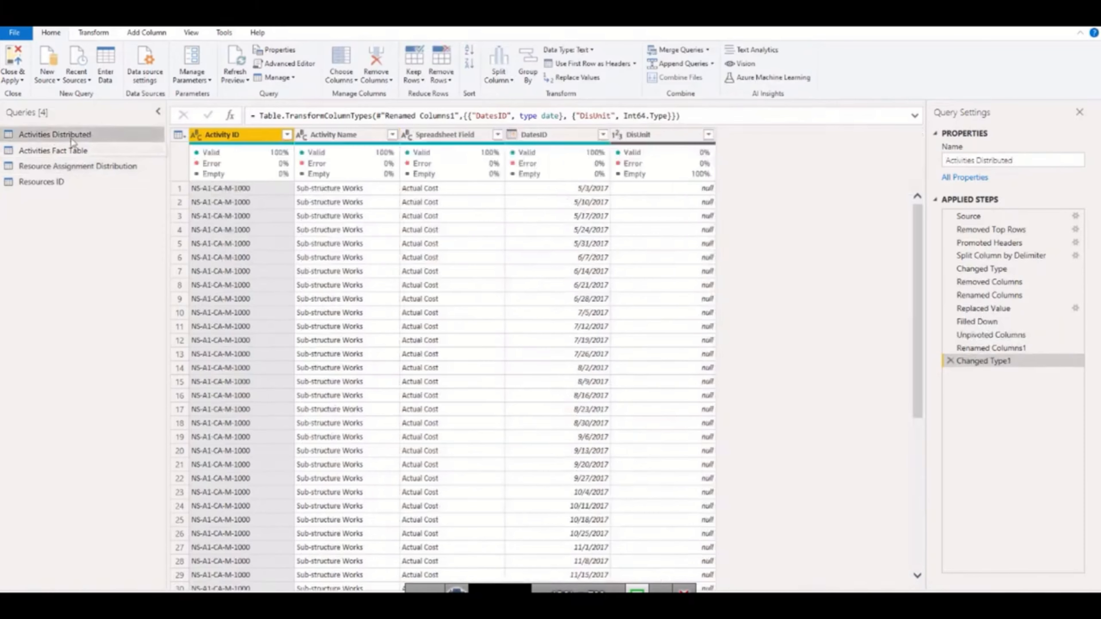
# Step: Duplicate the Resource Assignment Distribution query
pyautogui.click(65, 168)
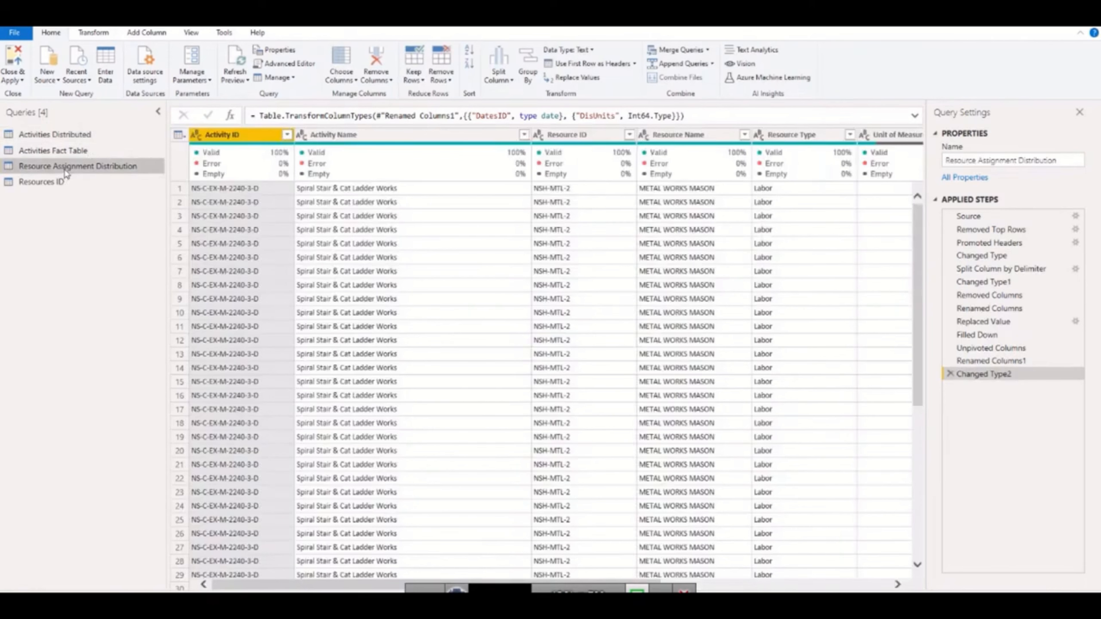
pyautogui.rightClick(66, 173)
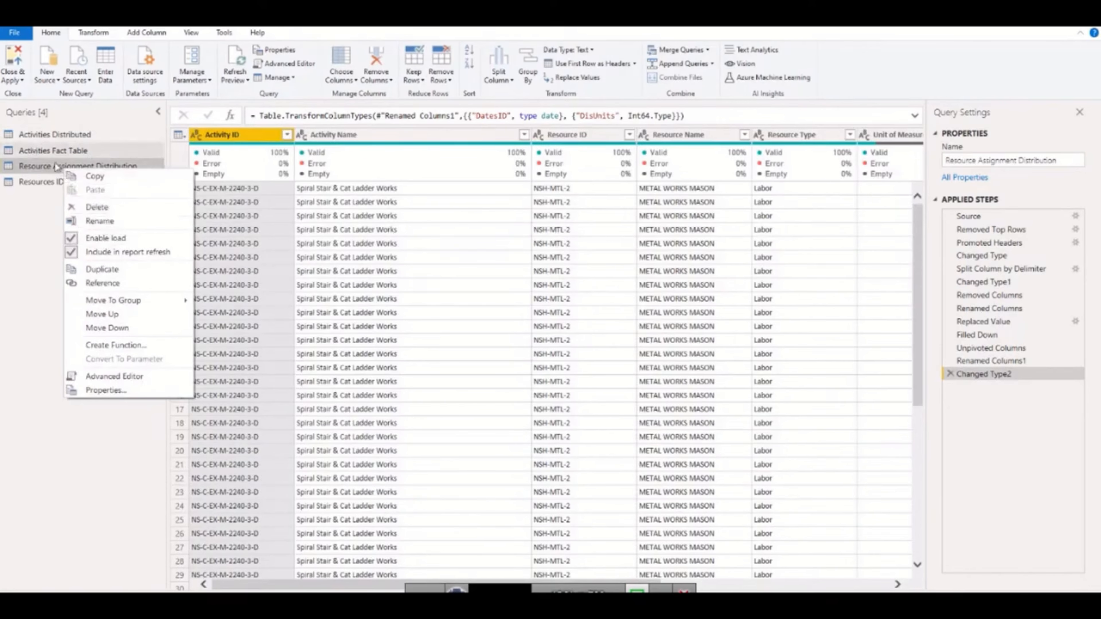
pyautogui.click(55, 163)
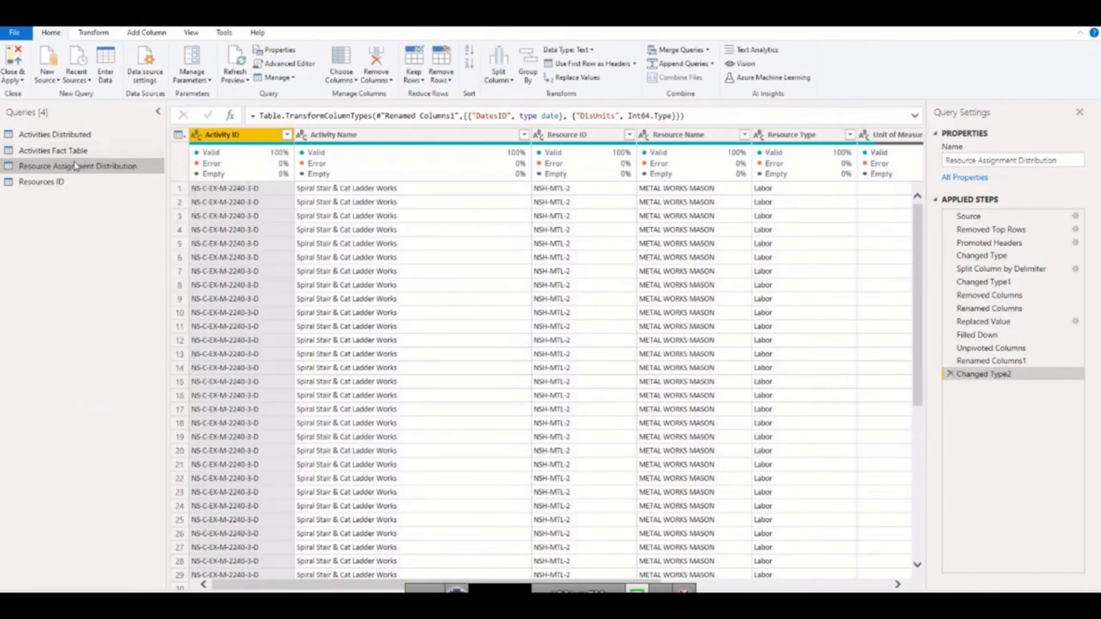
pyautogui.rightClick(73, 169)
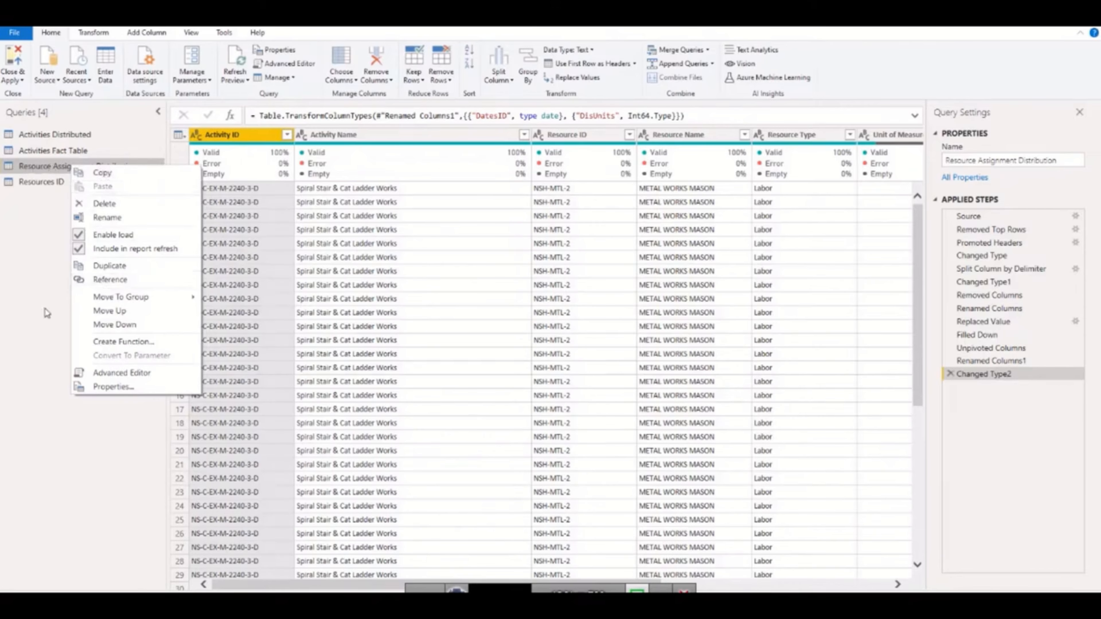
pyautogui.click(104, 267)
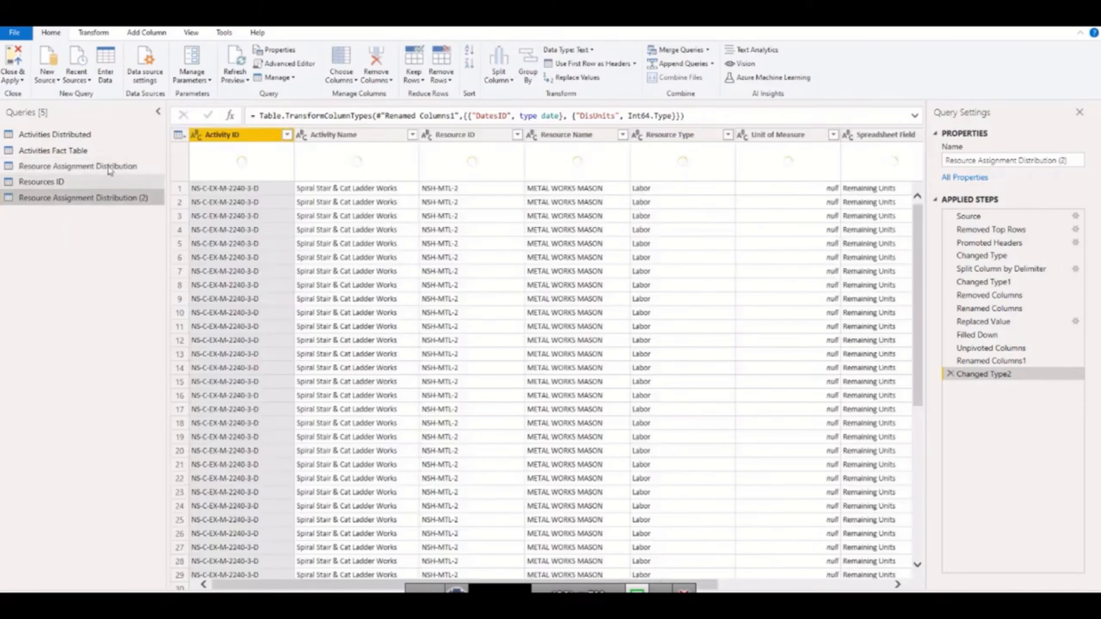
# Step: Compare the applied steps and columns of Resource Assignment Distribution with those of its duplicate
pyautogui.click(110, 170)
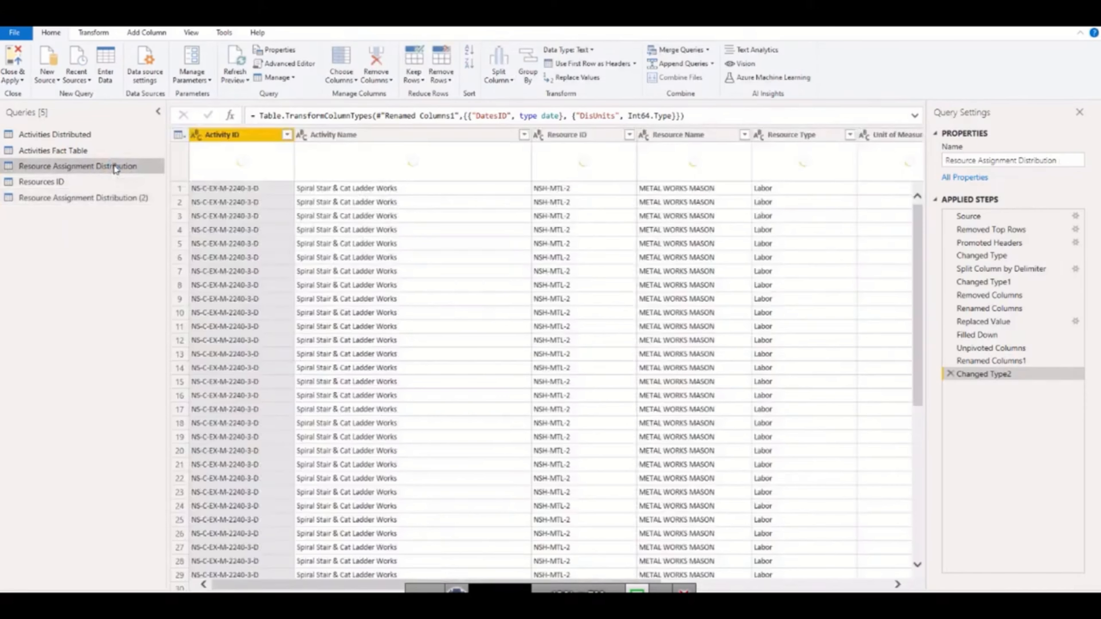
pyautogui.click(108, 198)
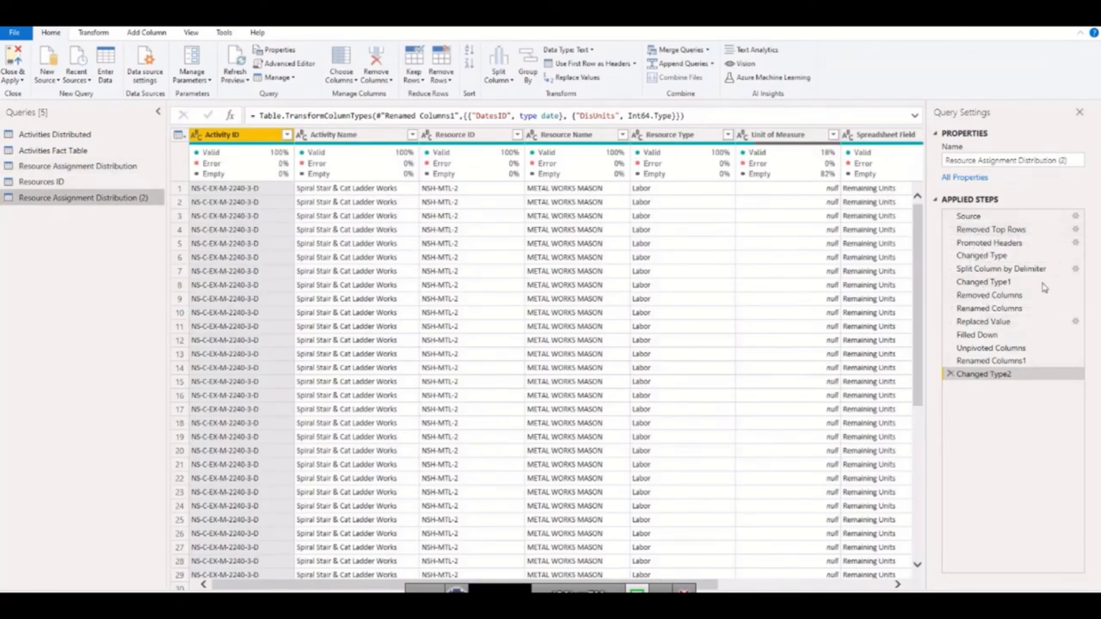
pyautogui.click(82, 167)
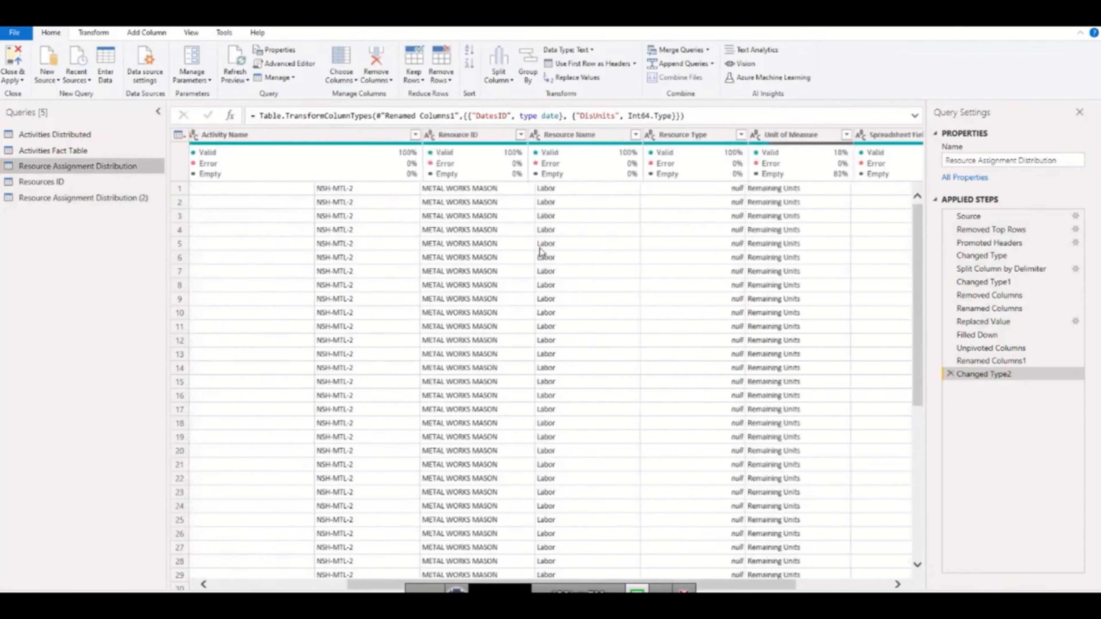
pyautogui.hscroll(5, 311, 309)
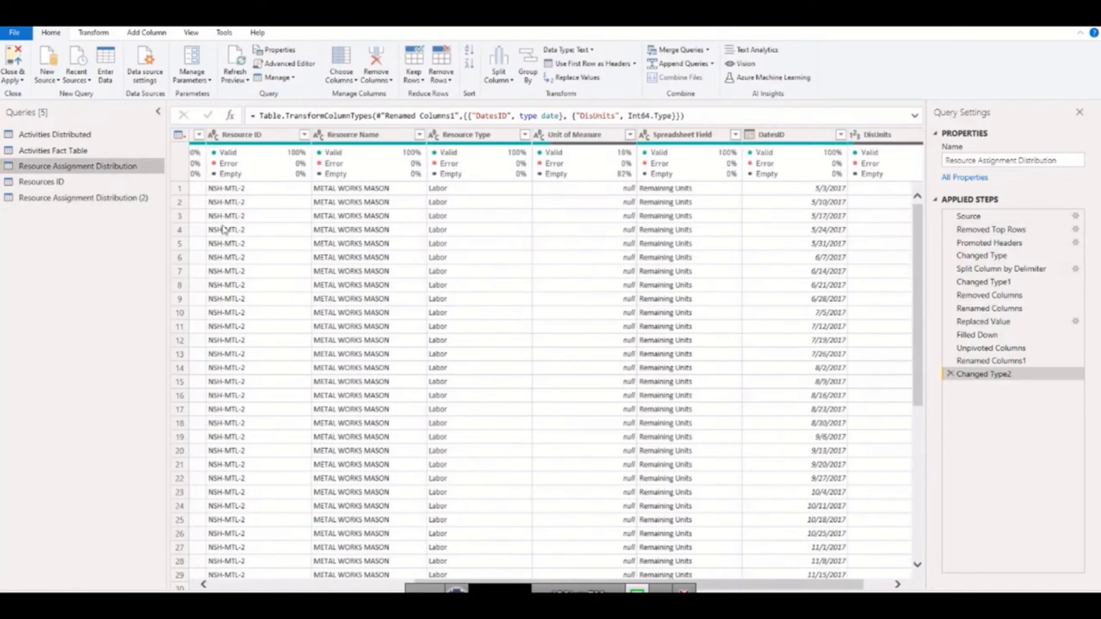
# Step: Delete the duplicated query Resource Assignment Distribution (2)
pyautogui.click(55, 199)
pyautogui.rightClick(55, 200)
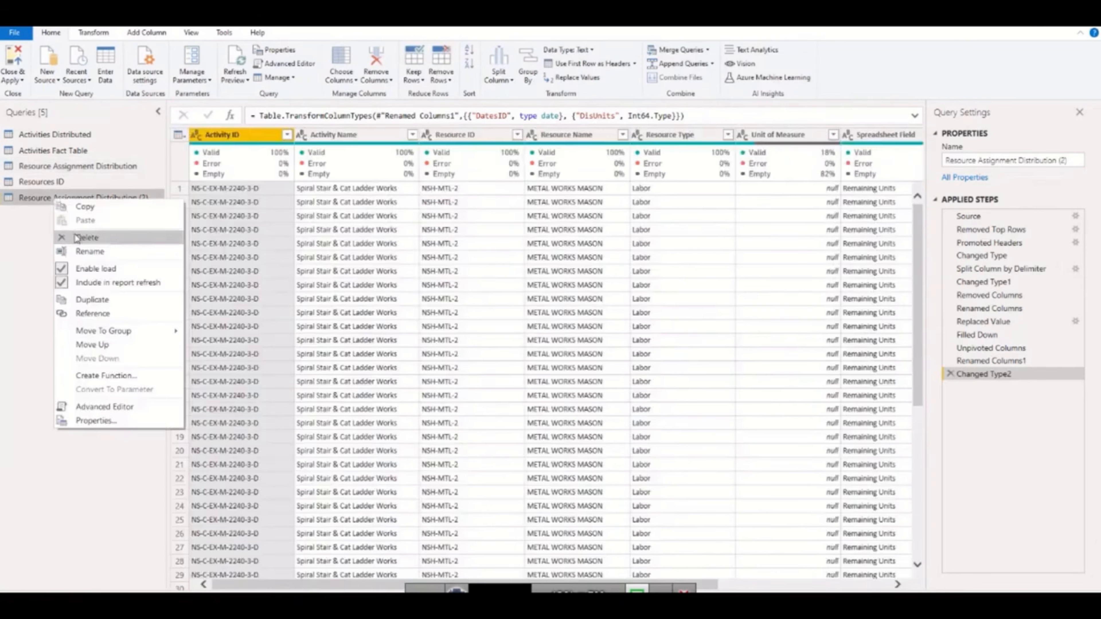
pyautogui.click(85, 238)
pyautogui.click(611, 341)
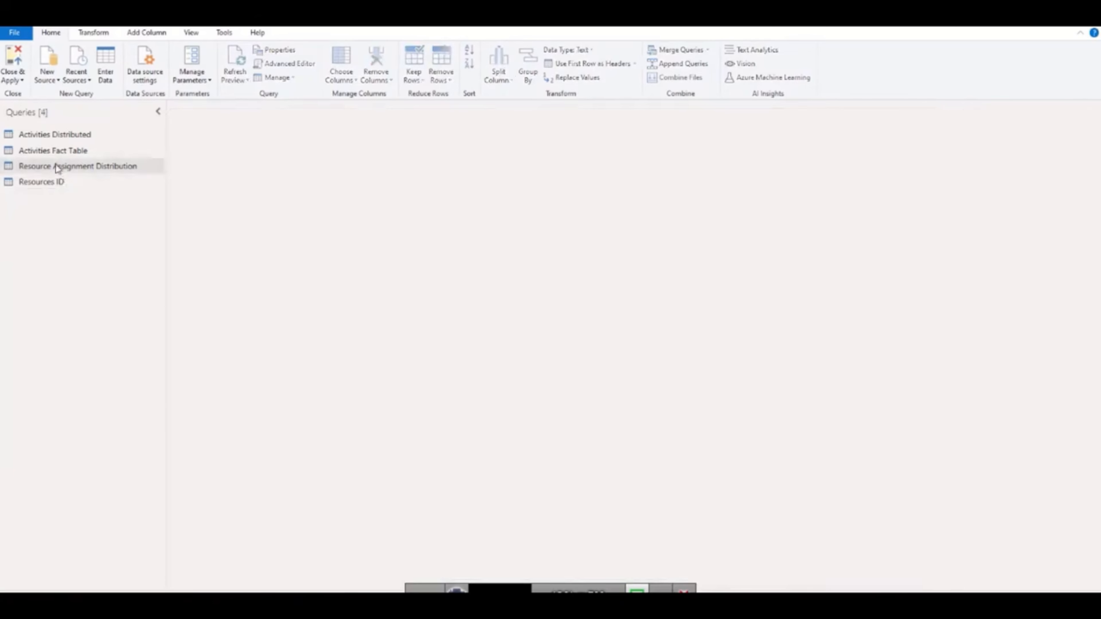
# Step: Create a new query that references Resource Assignment Distribution
pyautogui.click(56, 166)
pyautogui.rightClick(56, 165)
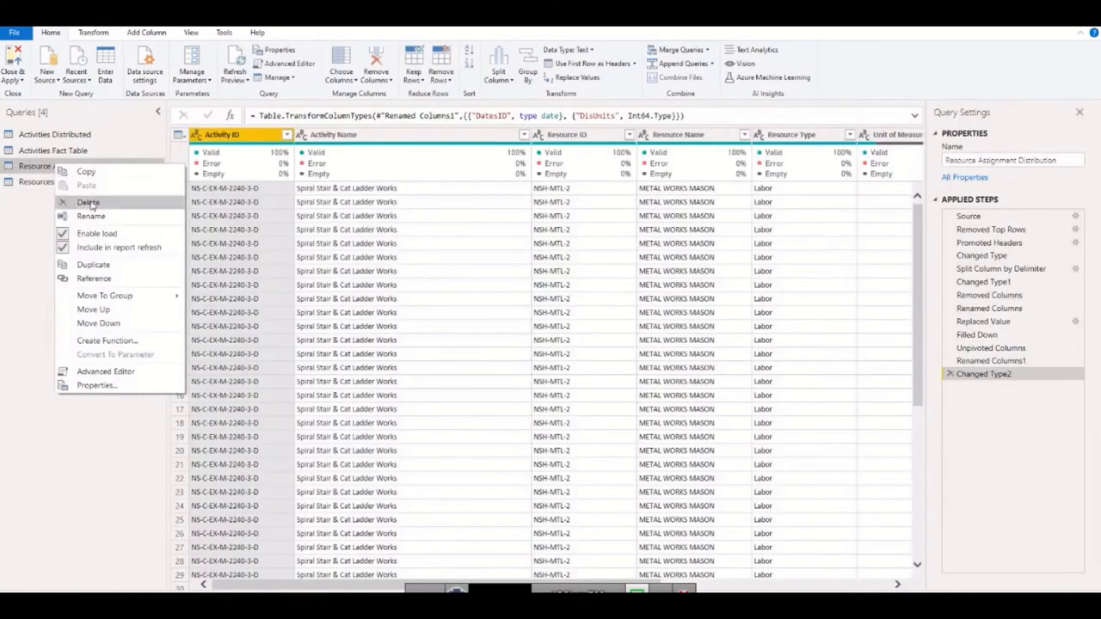
pyautogui.click(93, 277)
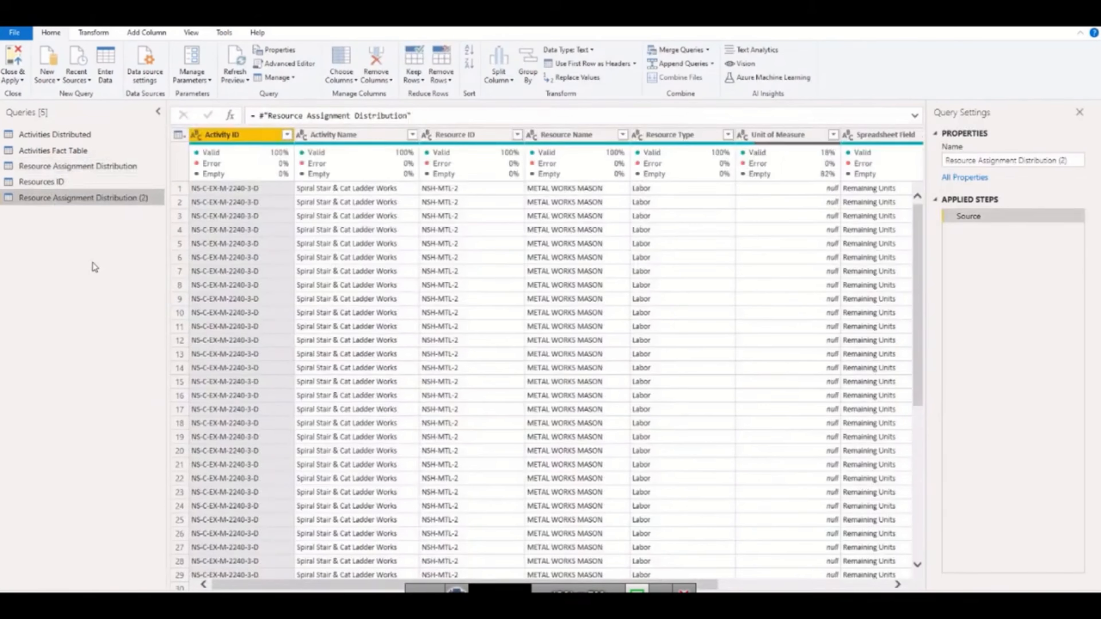
# Step: Compare the referenced query's source formula and applied steps with those of the original Resource Assignment Distribution query
pyautogui.click(101, 167)
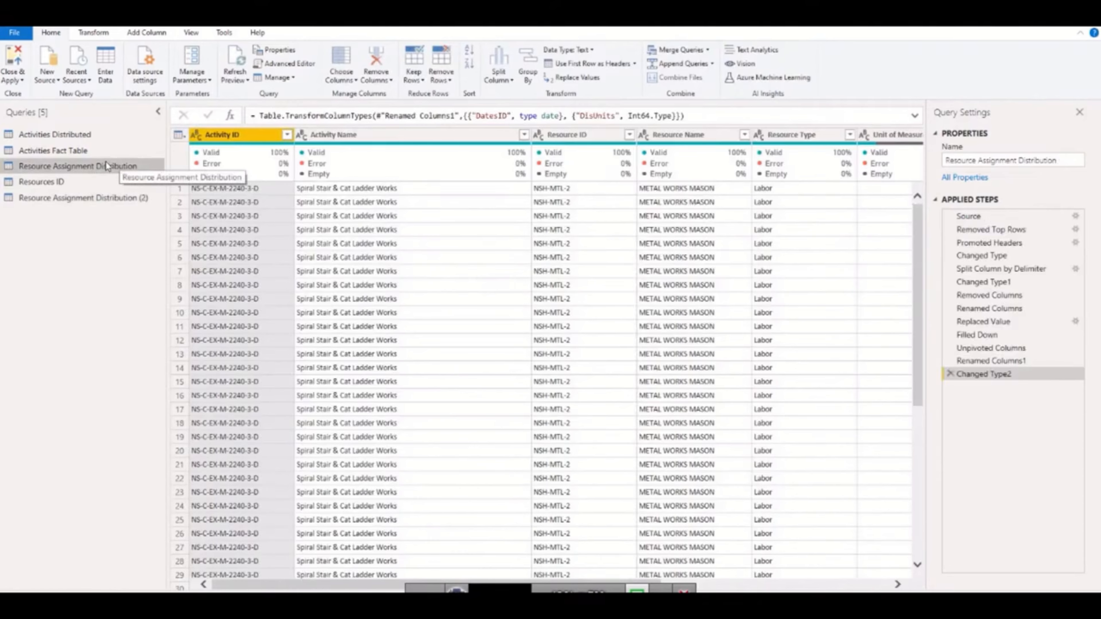
pyautogui.click(124, 196)
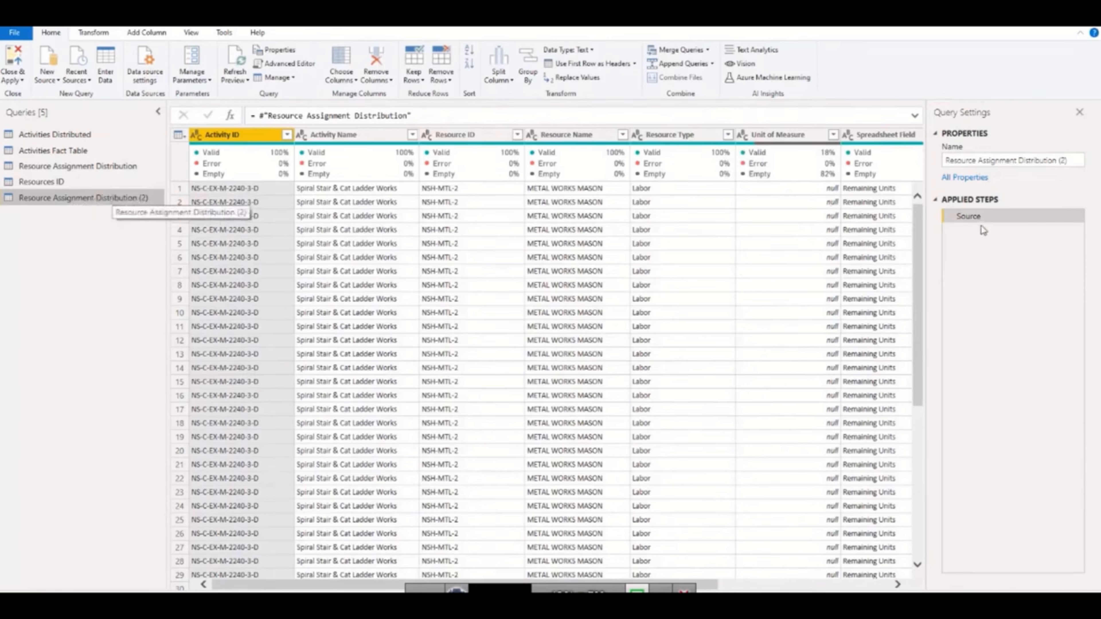
pyautogui.moveTo(432, 118); pyautogui.dragTo(237, 126)
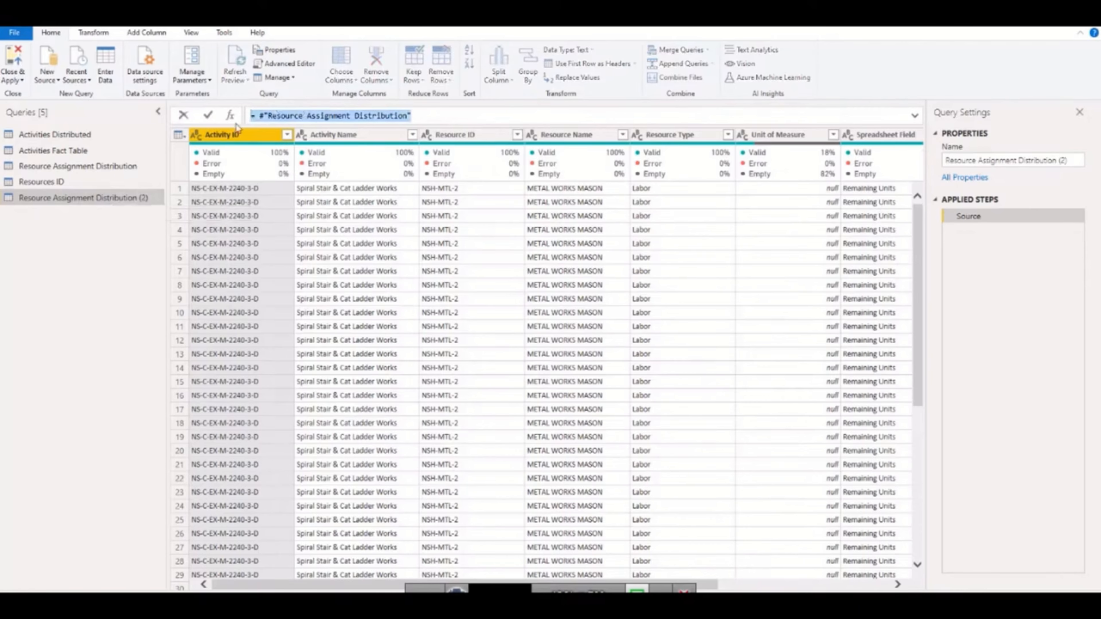
pyautogui.click(85, 169)
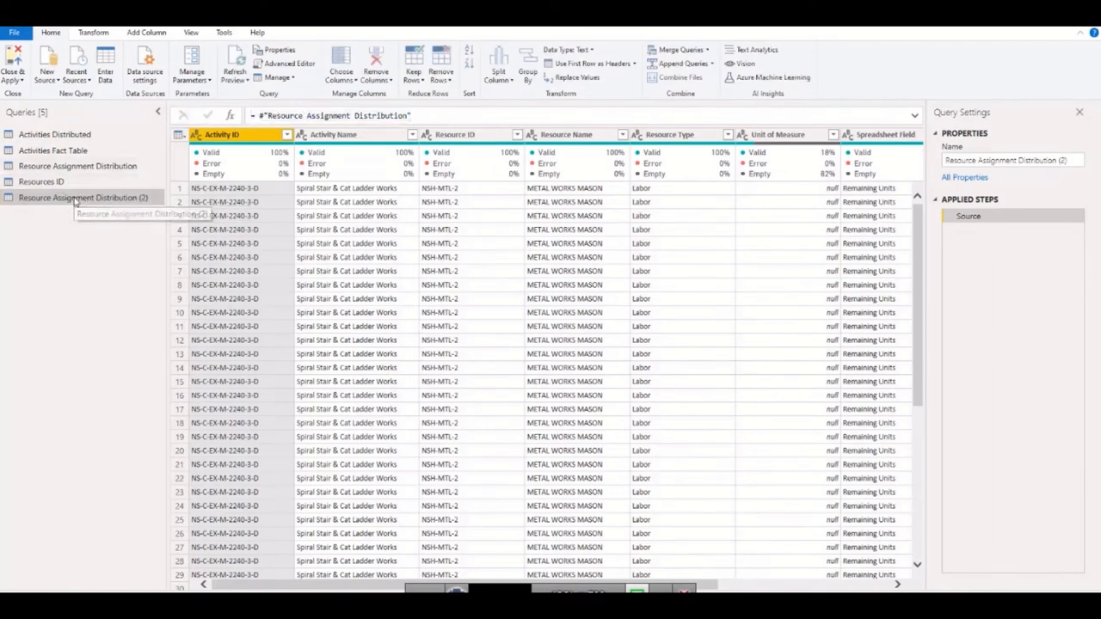
pyautogui.click(67, 169)
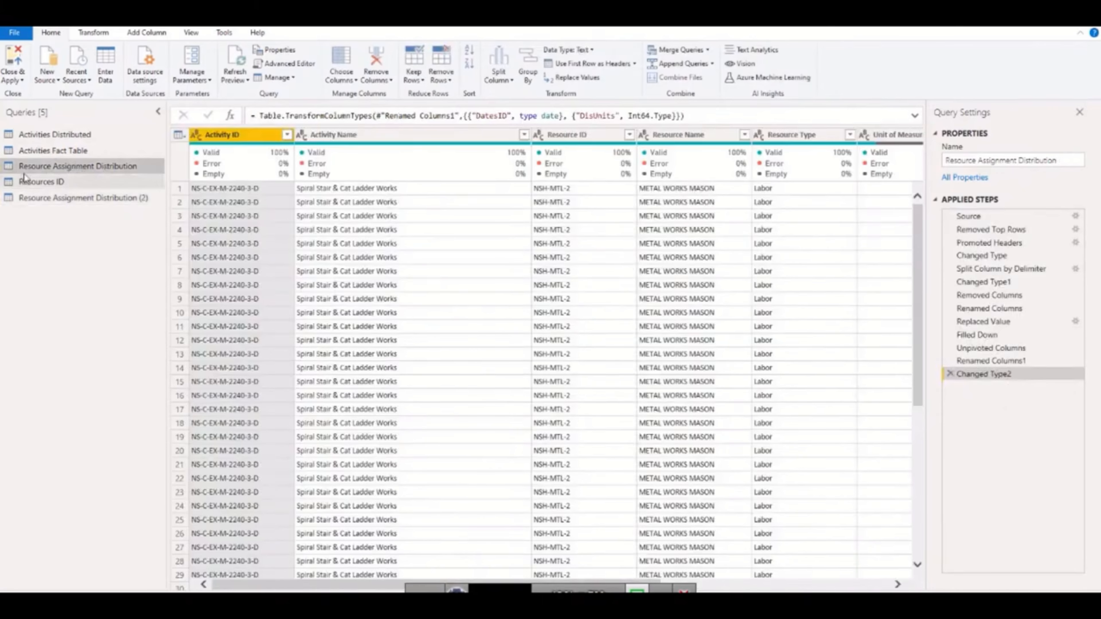
pyautogui.click(79, 199)
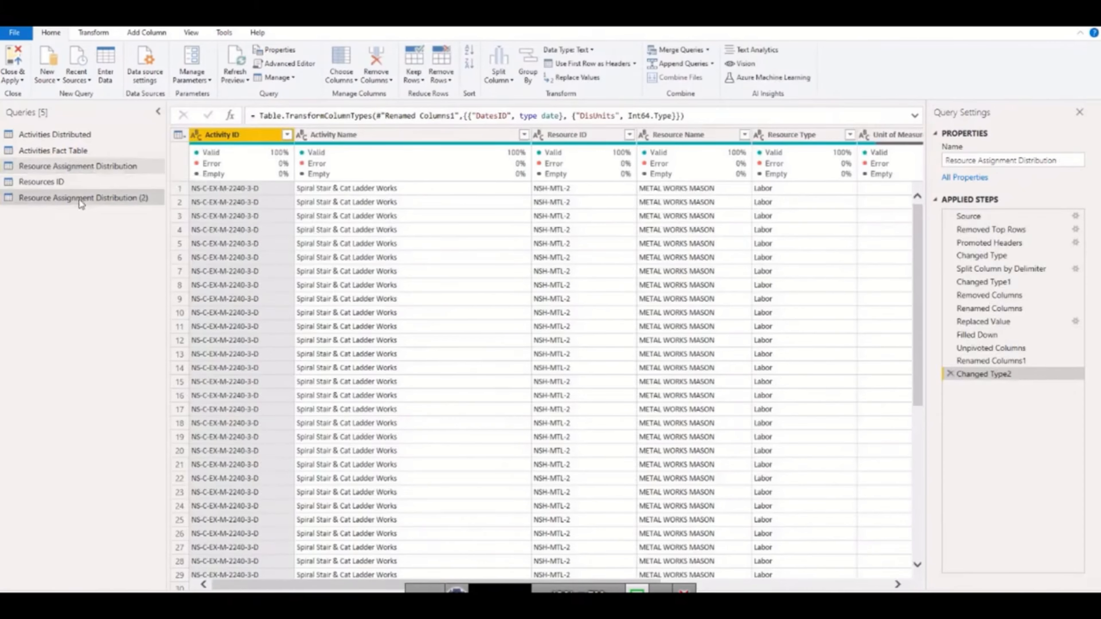
pyautogui.click(85, 169)
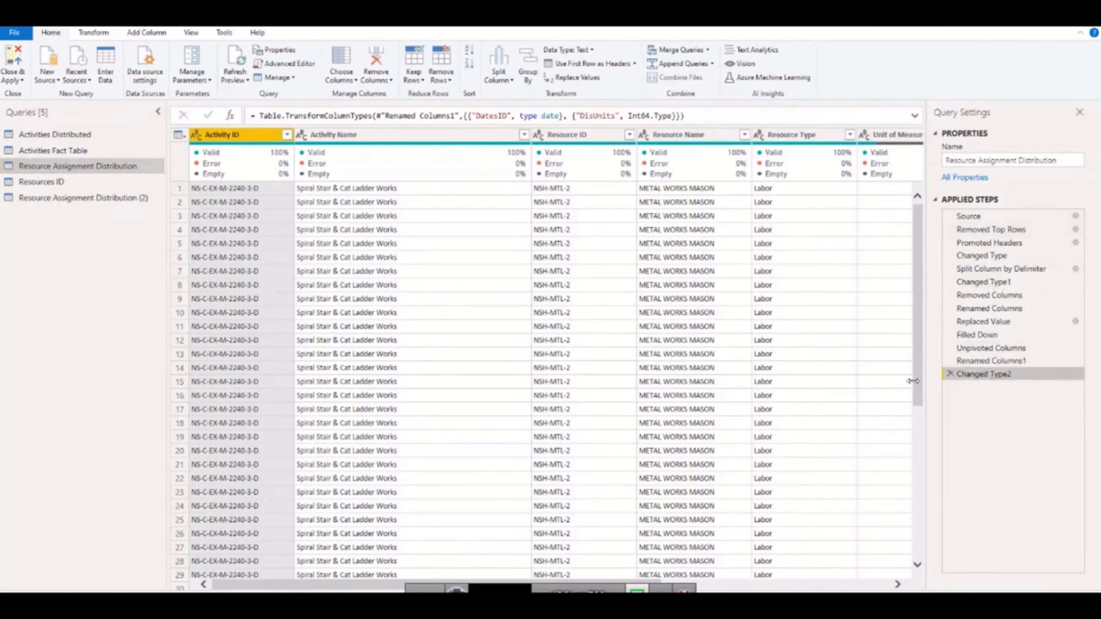
# Step: Remove all columns except DatesID from the Resource Assignment Distribution (2) query
pyautogui.click(130, 201)
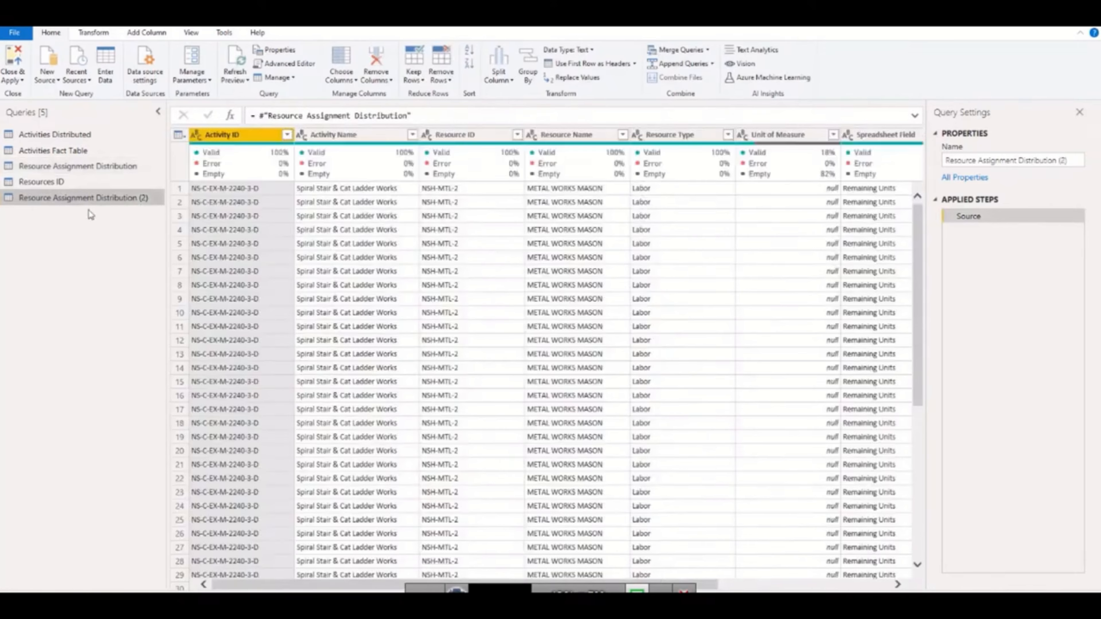
pyautogui.hscroll(2, 717, 235)
pyautogui.hscroll(4, 716, 234)
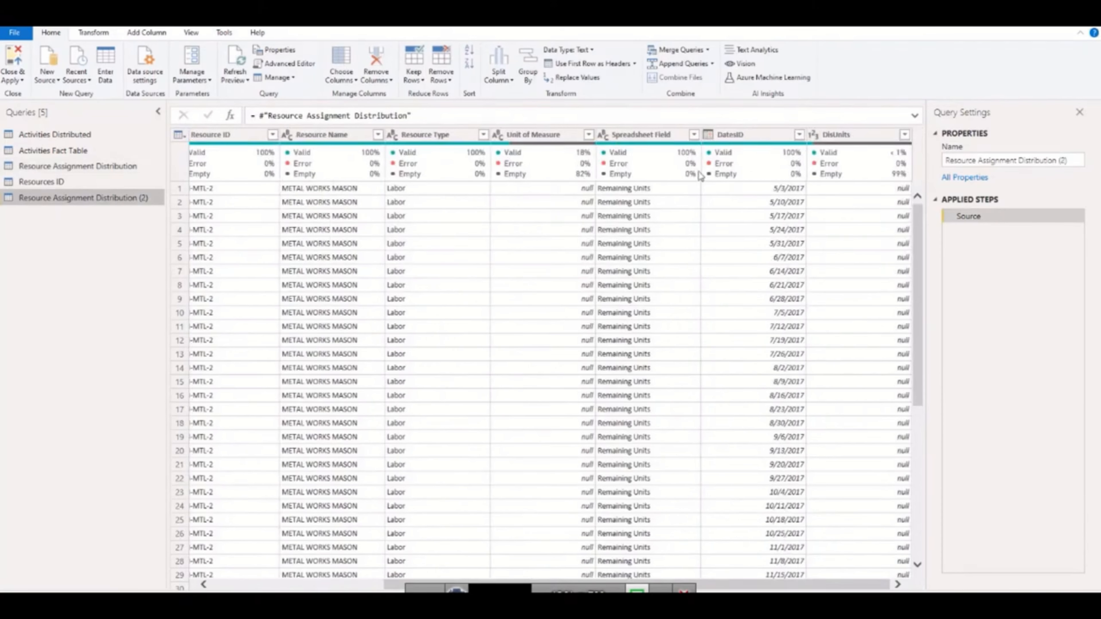
pyautogui.click(737, 137)
pyautogui.rightClick(737, 138)
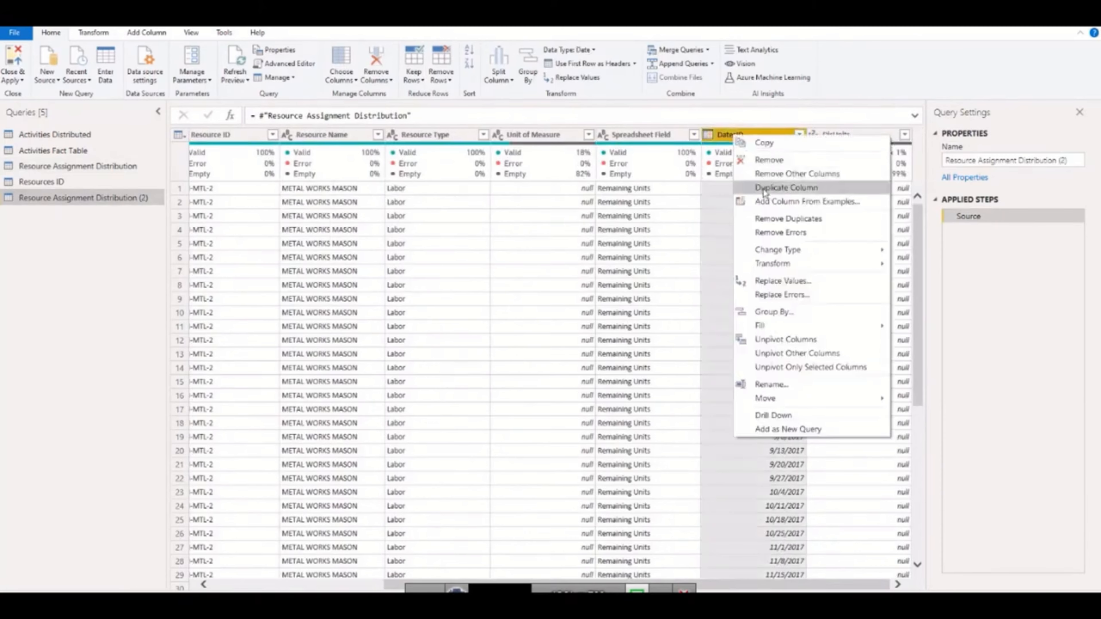
pyautogui.click(776, 177)
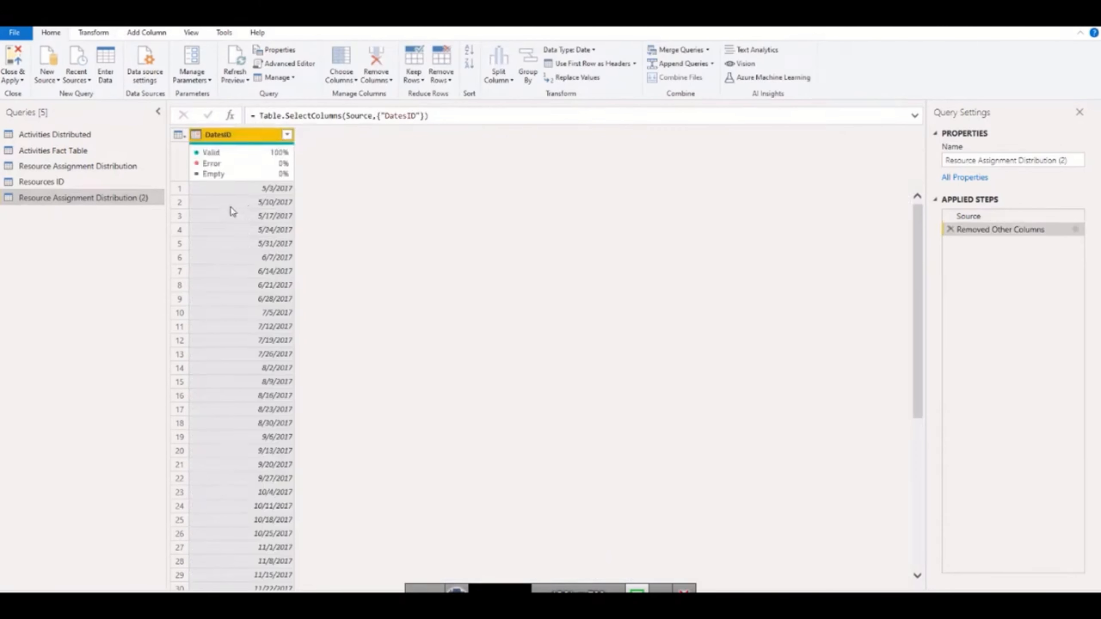
# Step: Examine the repeated Activity ID rows at the Source step of Resource Assignment Distribution (2), and return to the Removed Other Columns step
pyautogui.moveTo(237, 179)
pyautogui.click(997, 217)
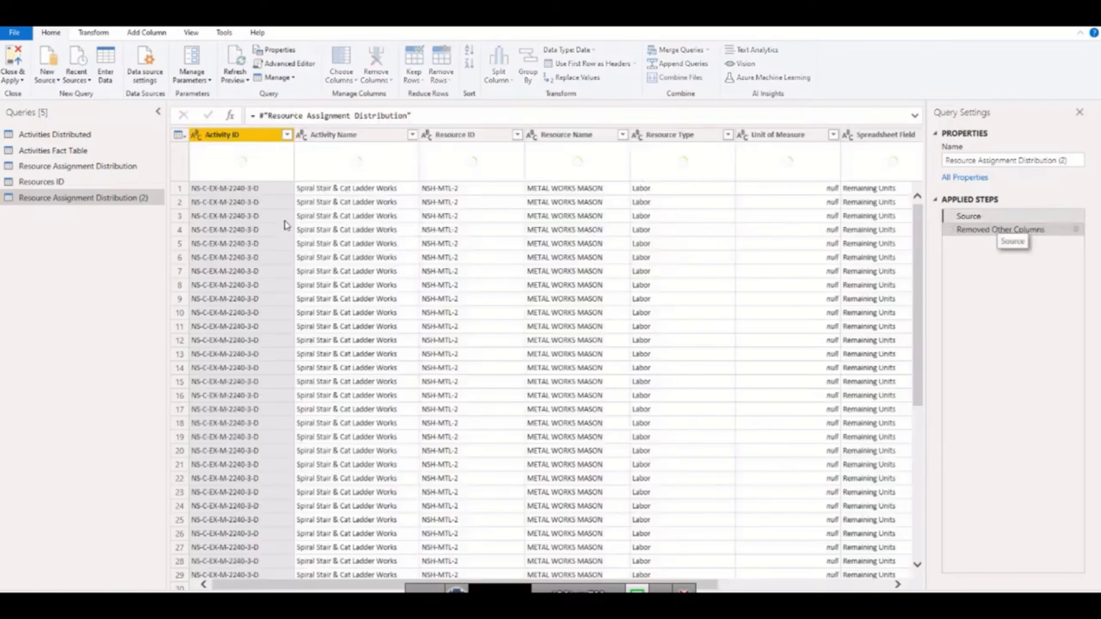
pyautogui.click(258, 189)
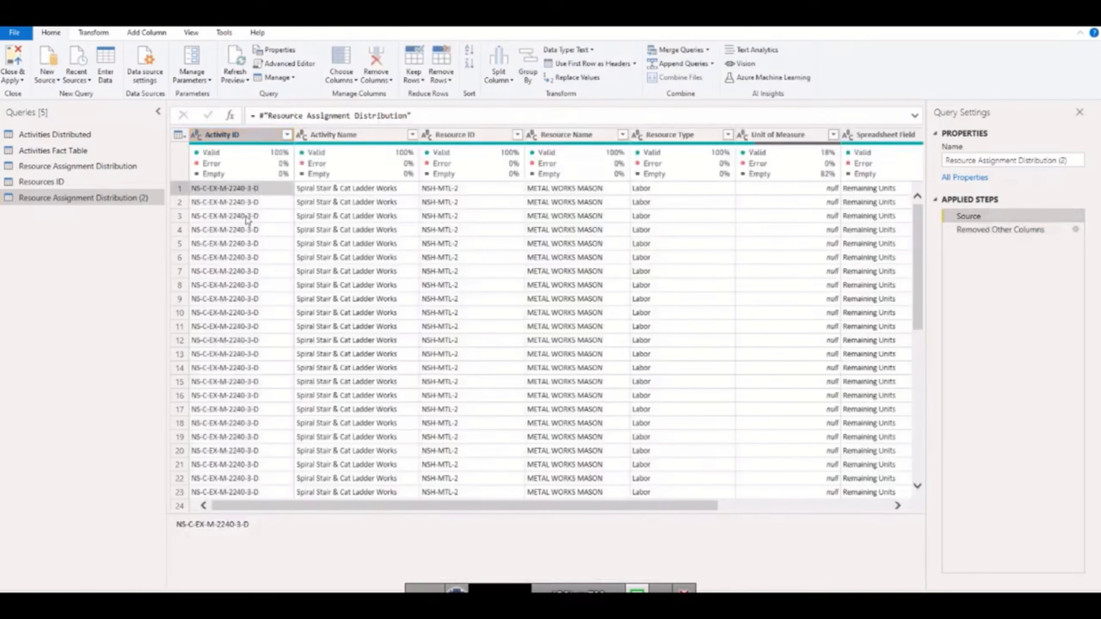
pyautogui.click(224, 217)
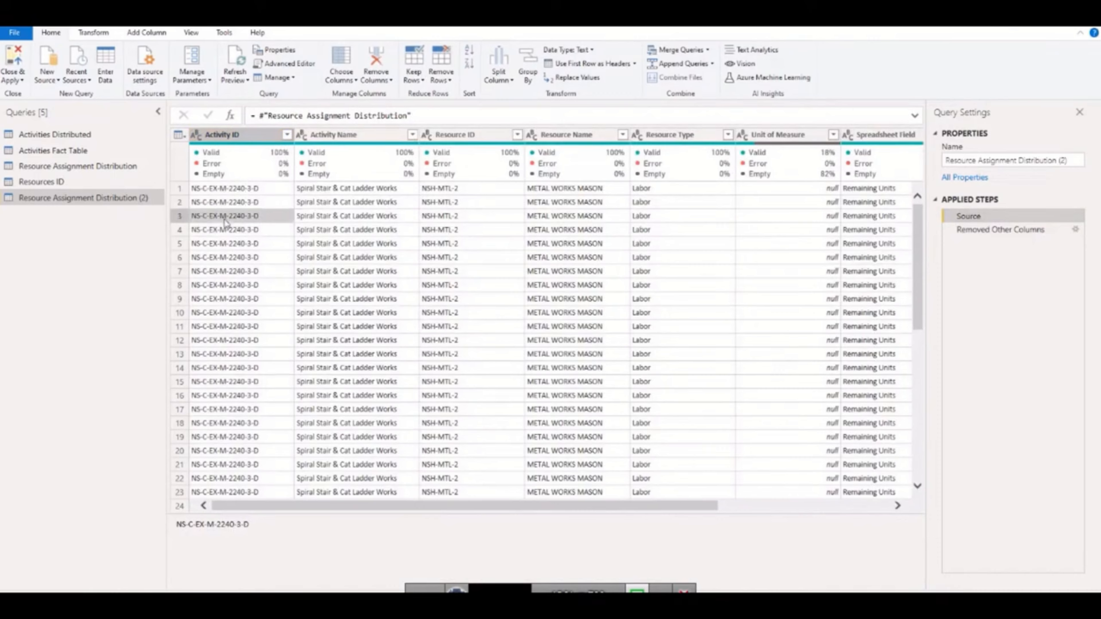
pyautogui.click(225, 246)
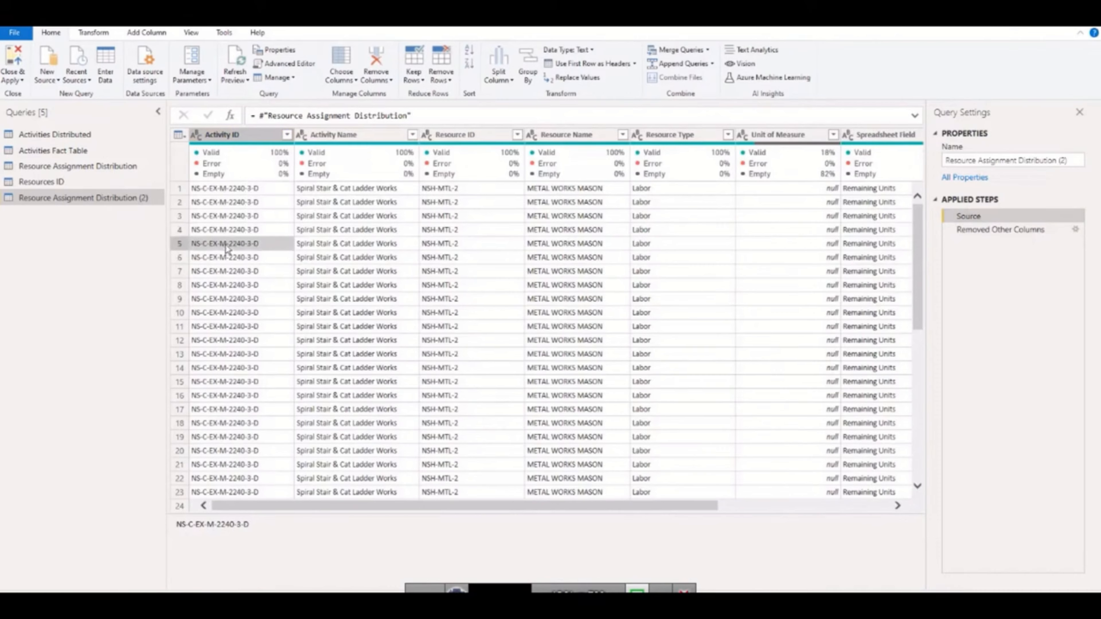
pyautogui.click(227, 287)
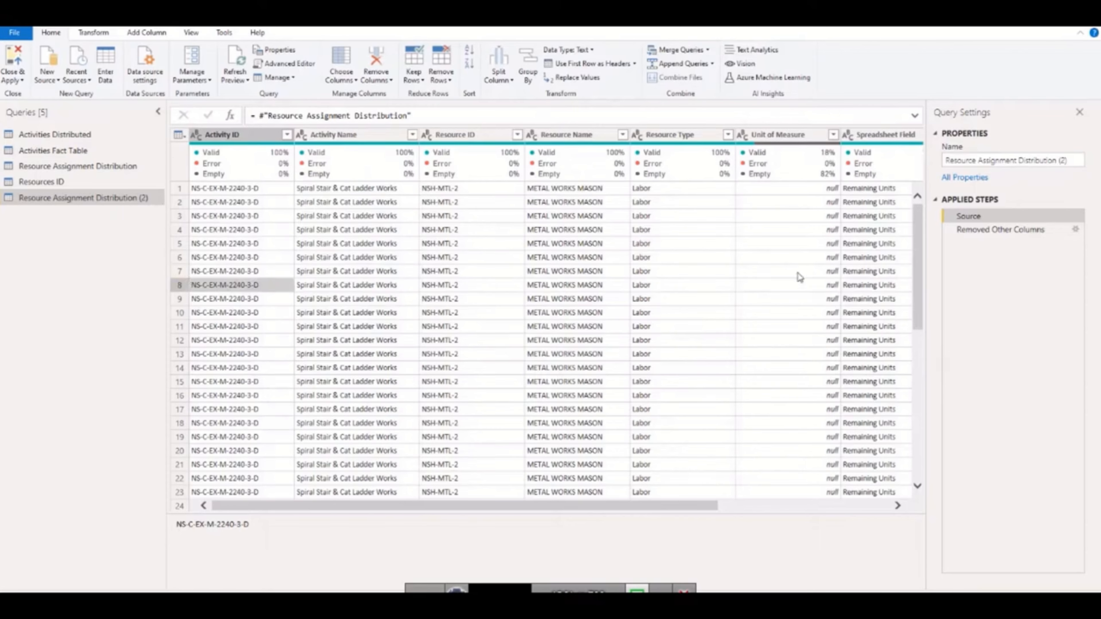
pyautogui.click(981, 230)
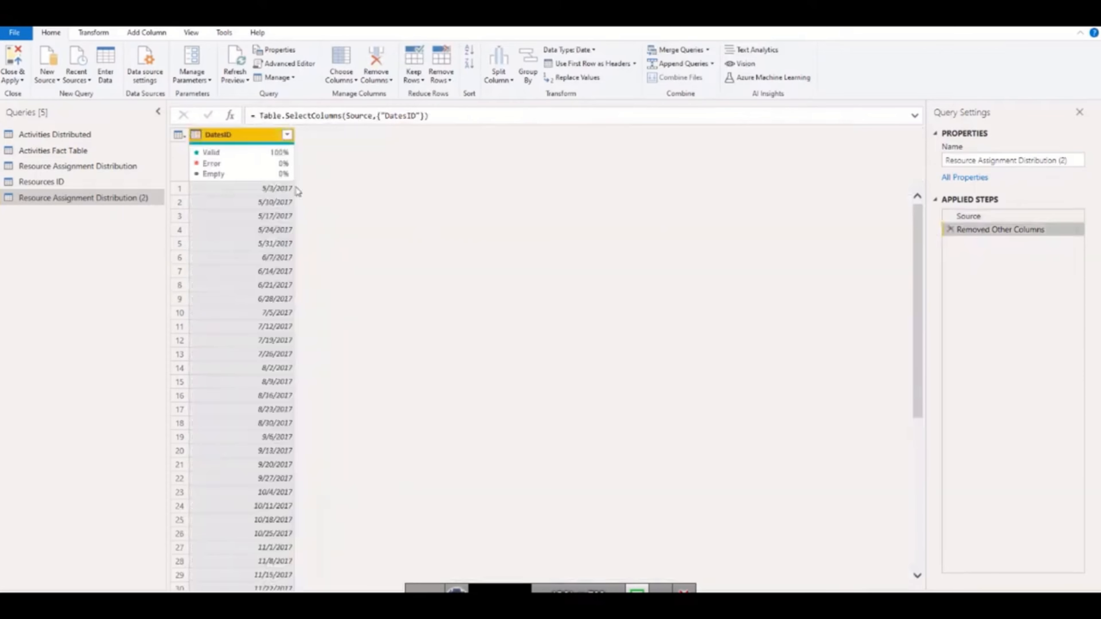
# Step: Remove the duplicate rows from the DatesID column and sort its dates in ascending order
pyautogui.click(441, 75)
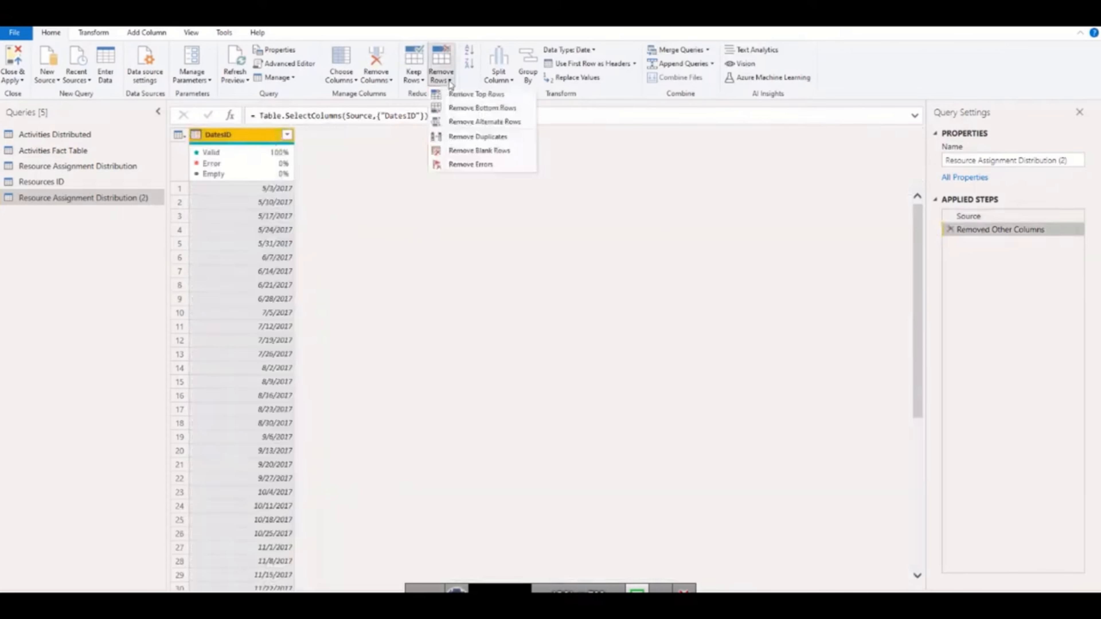
pyautogui.click(477, 138)
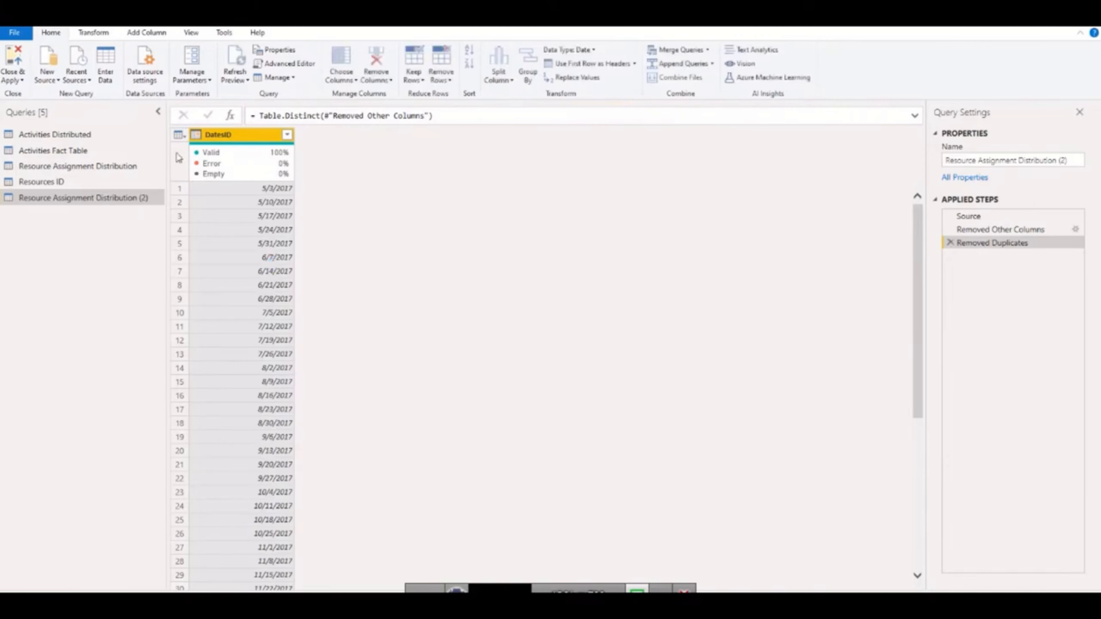
pyautogui.moveTo(231, 165)
pyautogui.click(288, 135)
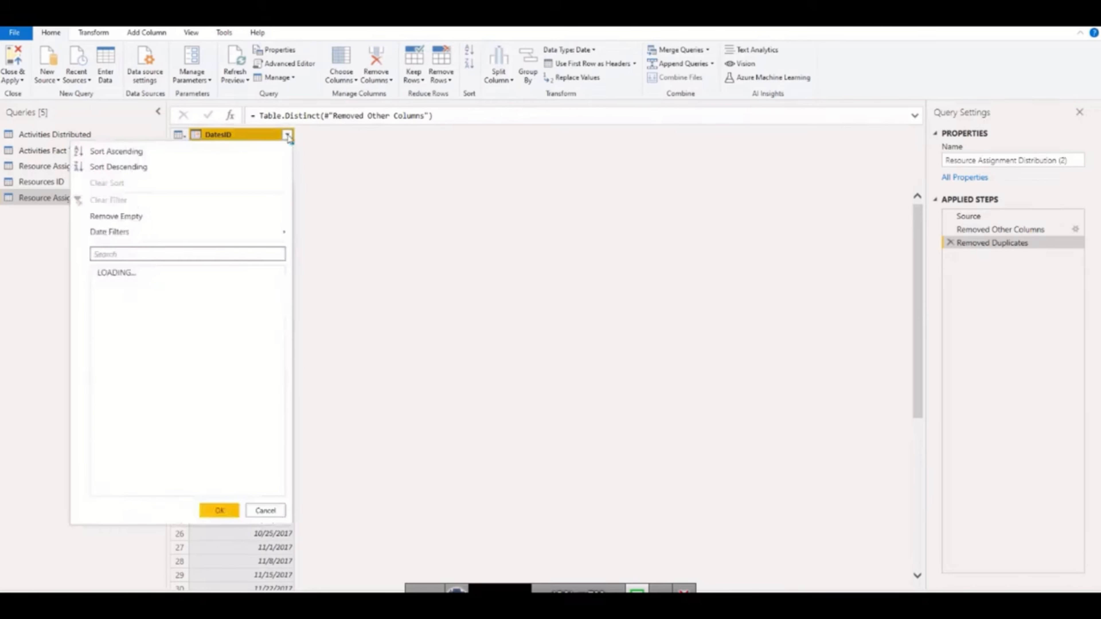
pyautogui.click(130, 157)
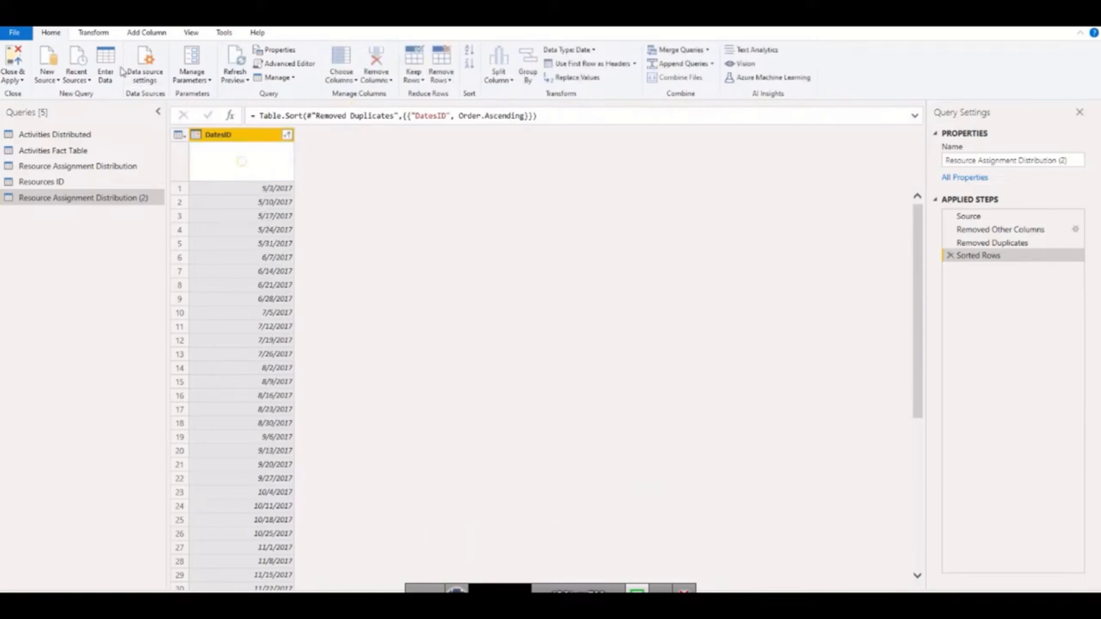
# Step: Add an index column starting from 0 to the Resource Assignment Distribution (2) query
pyautogui.click(144, 35)
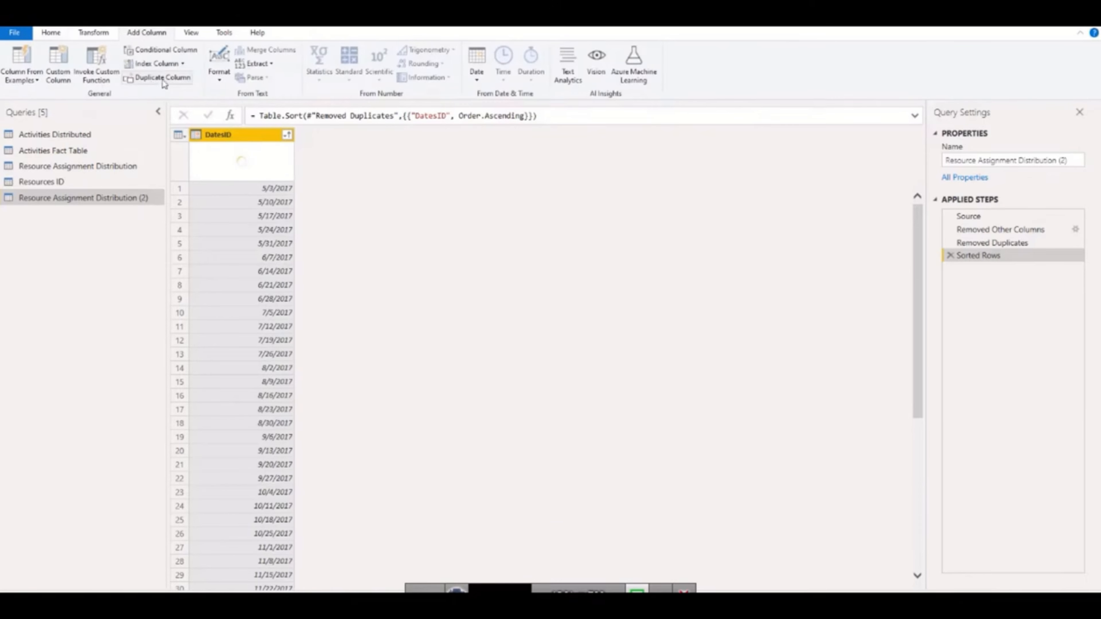
pyautogui.click(183, 65)
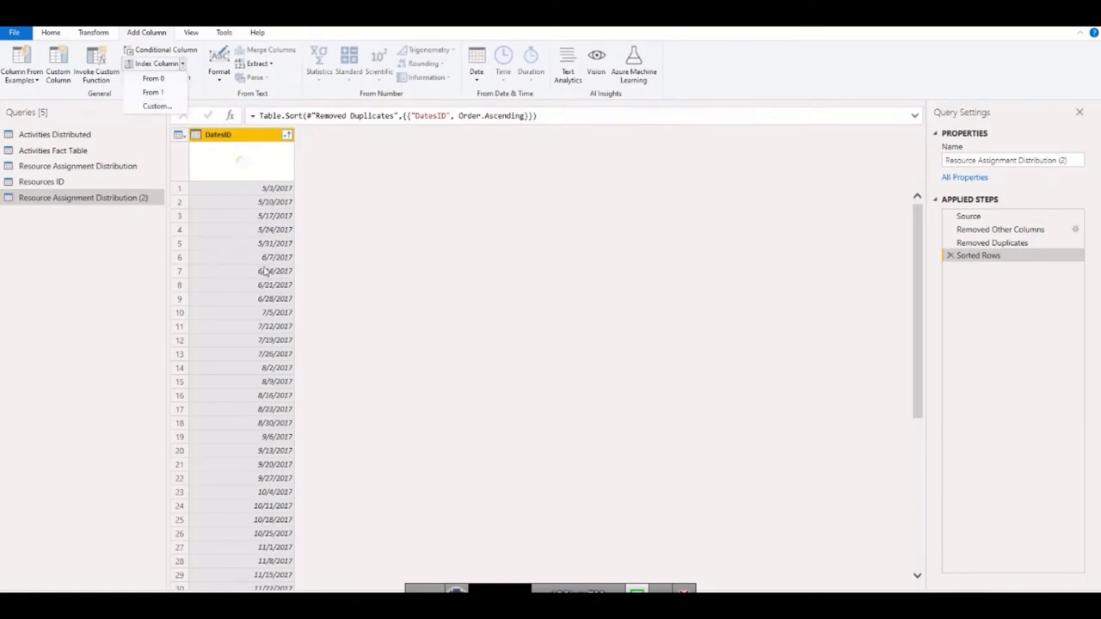
pyautogui.click(153, 79)
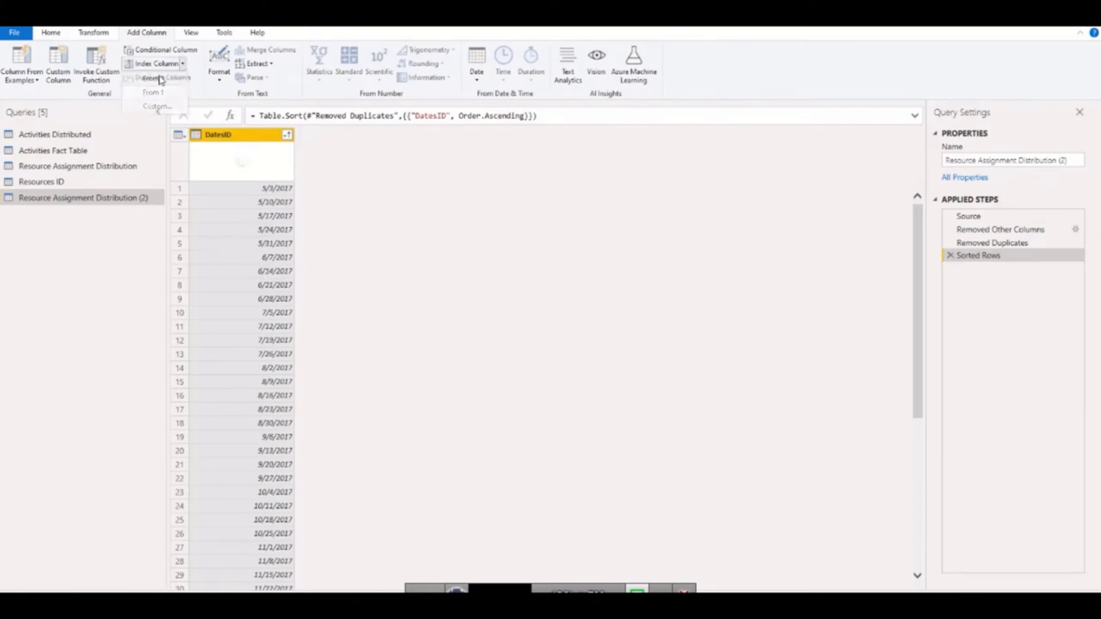